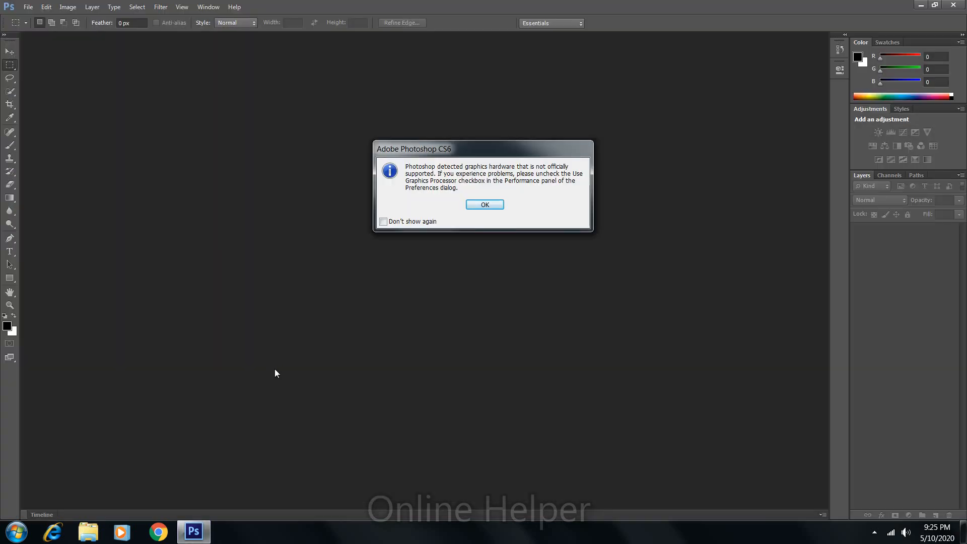
Dismiss the graphics hardware notice and cancel the large document recovery.
{"action": "left_click", "coordinate": [478, 204]}
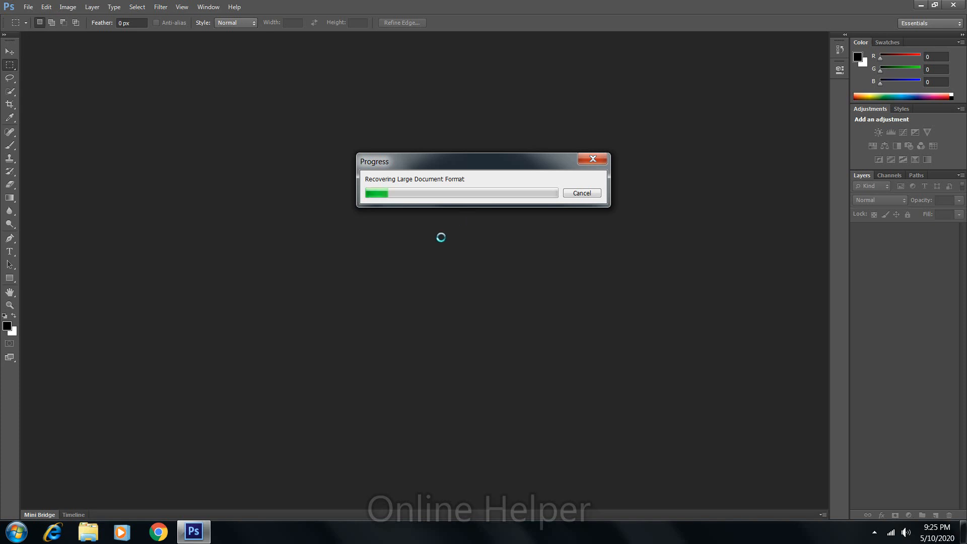
{"action": "left_click", "coordinate": [575, 194]}
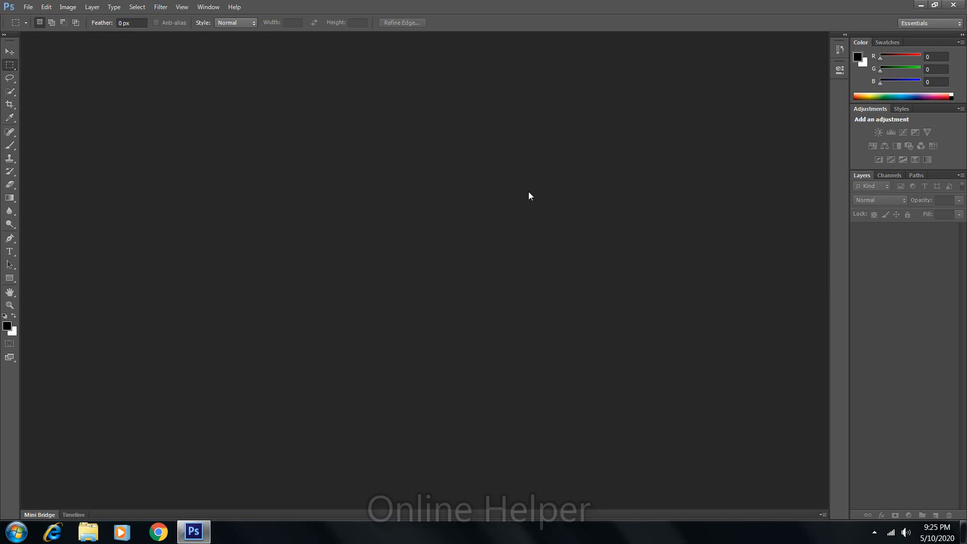
Create a new document 720 inches wide and 210 inches high, accepting the oversized dimensions.
{"action": "key", "text": "ctrl+n"}
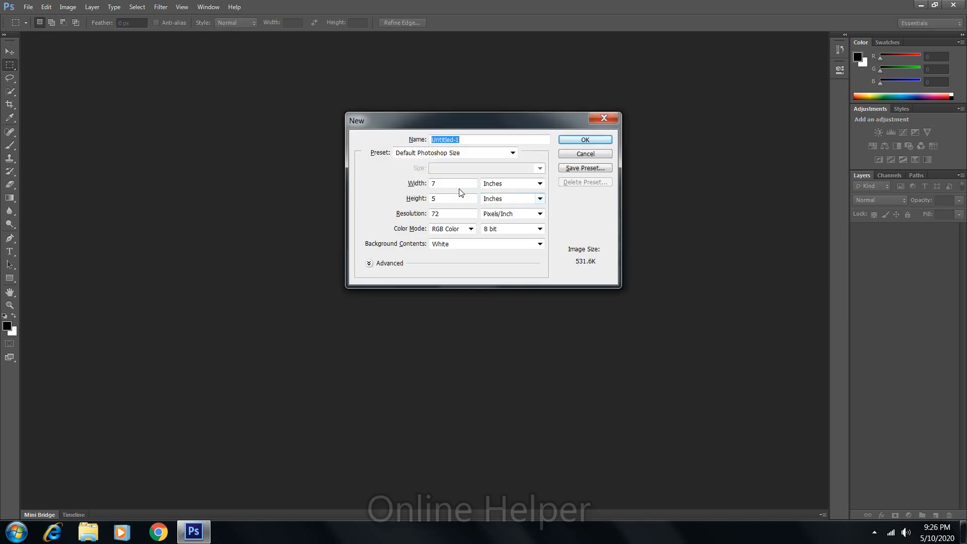
{"action": "left_click", "coordinate": [407, 182]}
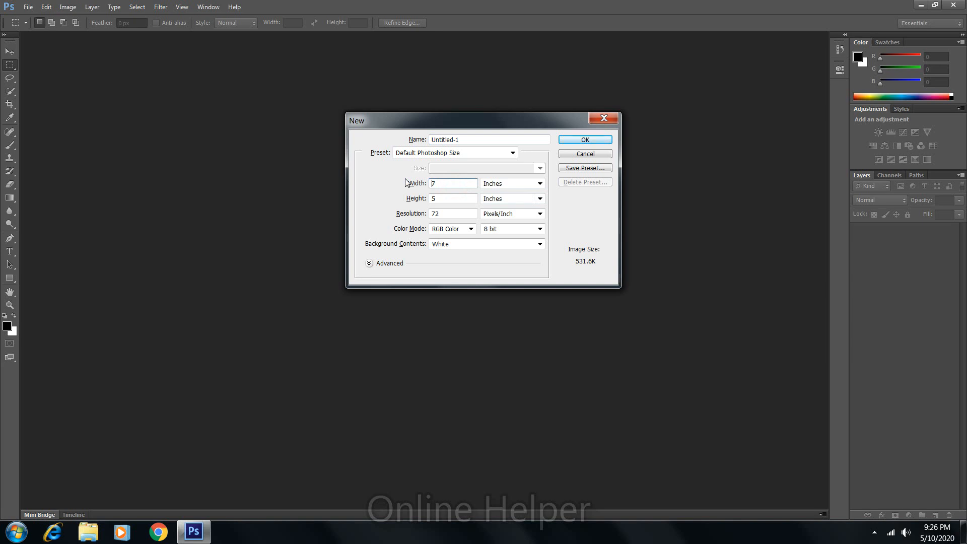
{"action": "key", "text": "Down"}
{"action": "type", "text": "729"}
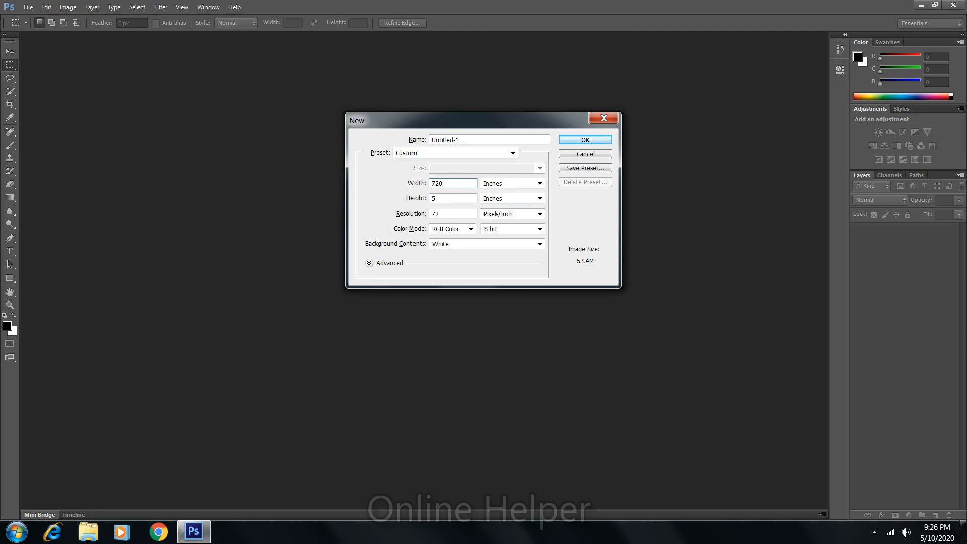
{"action": "double_click", "coordinate": [440, 202]}
{"action": "type", "text": "210"}
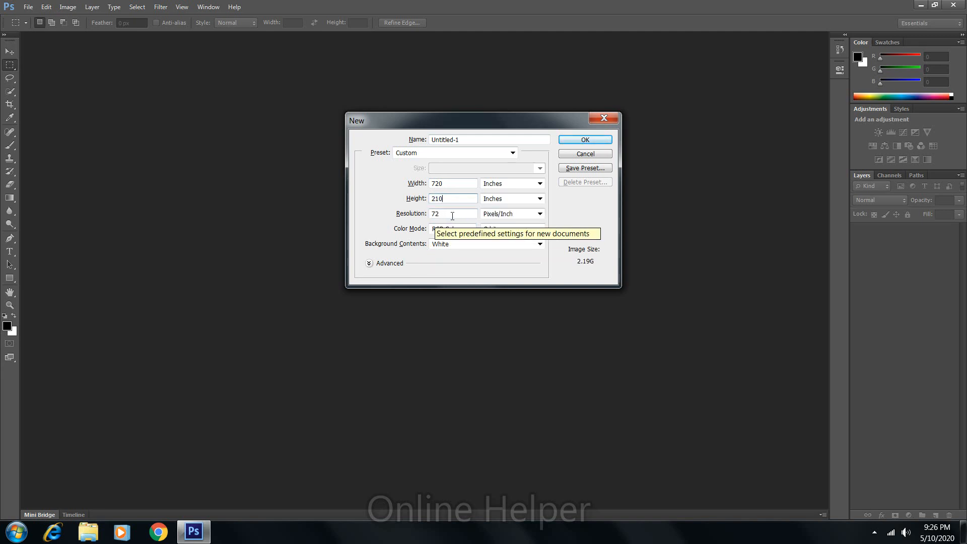
{"action": "left_click", "coordinate": [585, 141]}
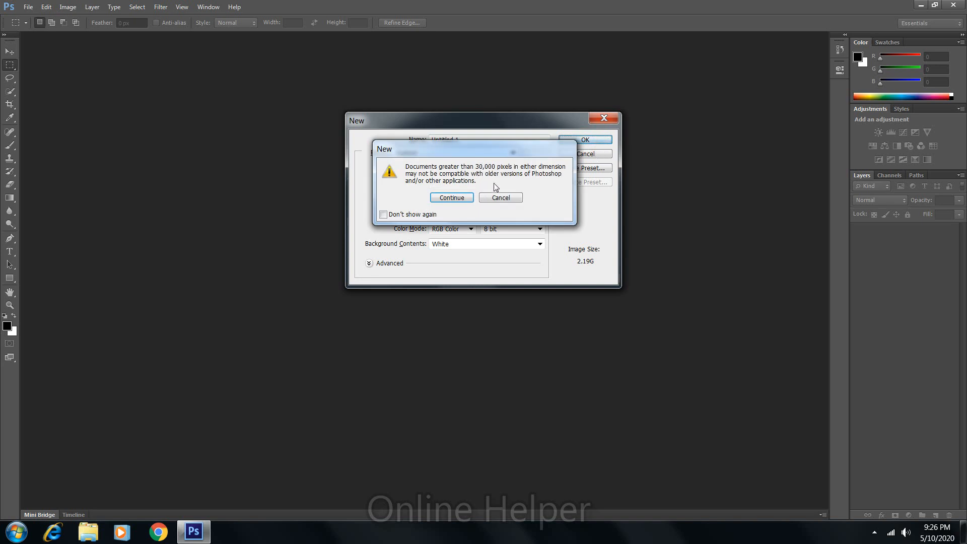
{"action": "left_click", "coordinate": [469, 195]}
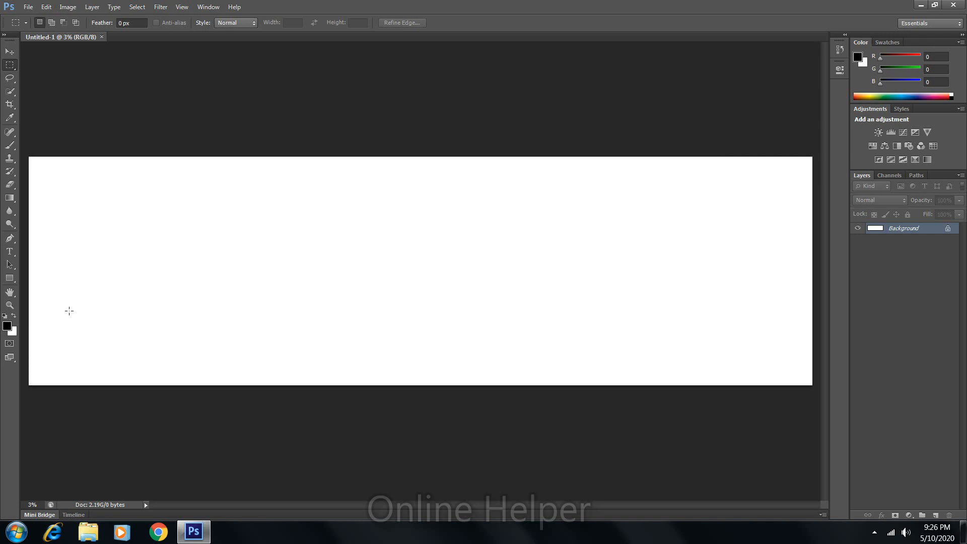
Set the foreground colour to bright red, f61515.
{"action": "left_click", "coordinate": [7, 325]}
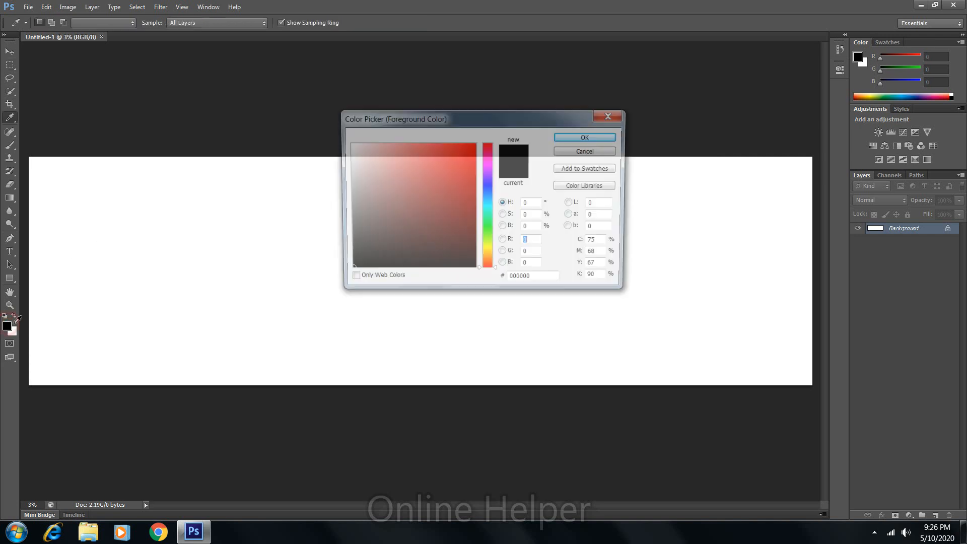
{"action": "left_click", "coordinate": [371, 164]}
{"action": "left_click", "coordinate": [476, 153]}
{"action": "left_click", "coordinate": [465, 147]}
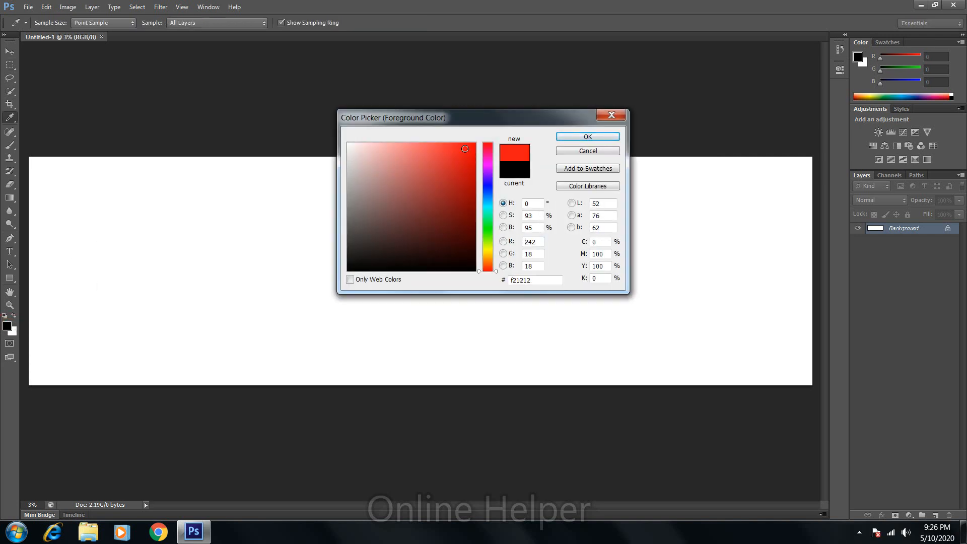
{"action": "left_click", "coordinate": [585, 137]}
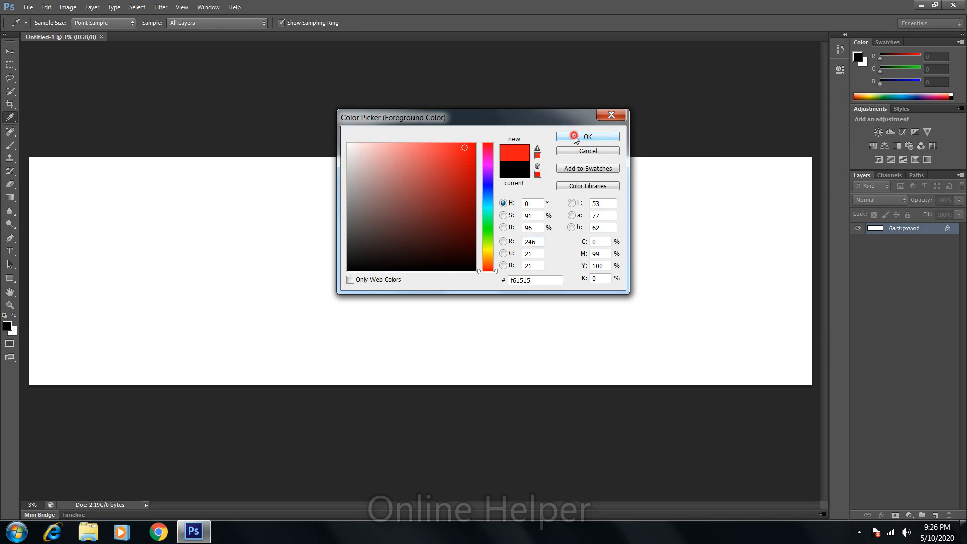
Draw a red rectangle shape about 32700 by 16900 px over the left part of the canvas, covering its full height.
{"action": "key", "text": "m"}
{"action": "left_click", "coordinate": [9, 278]}
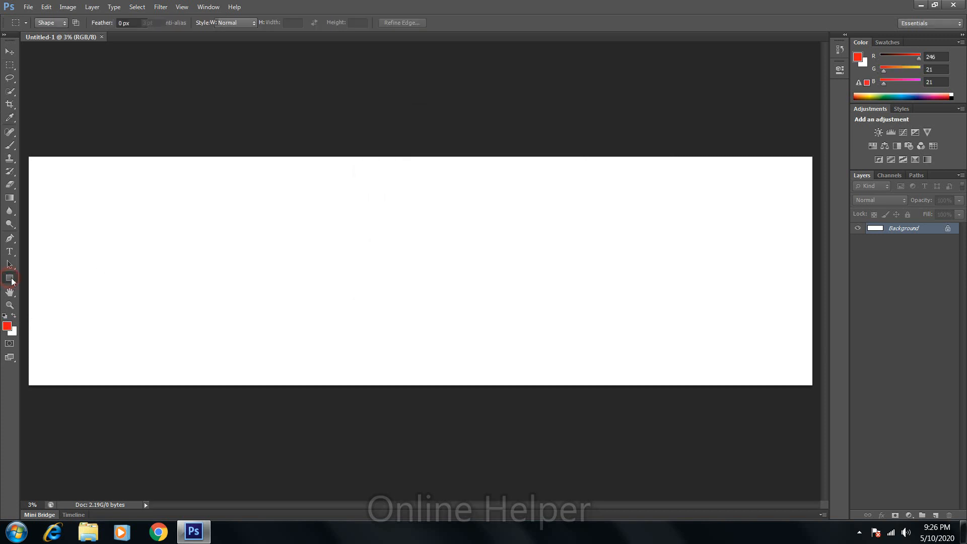
{"action": "left_click", "coordinate": [39, 278]}
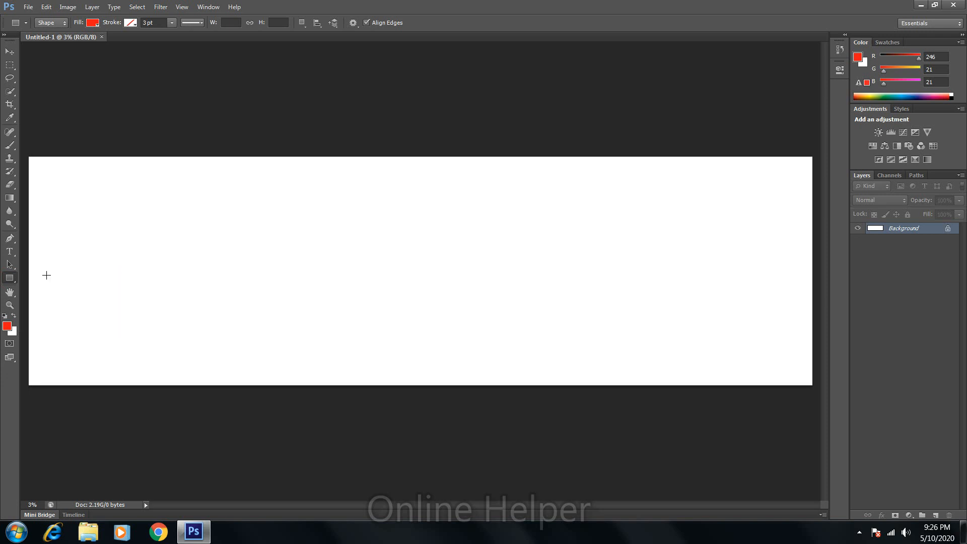
{"action": "left_click_drag", "start_coordinate": [26, 148], "coordinate": [528, 399]}
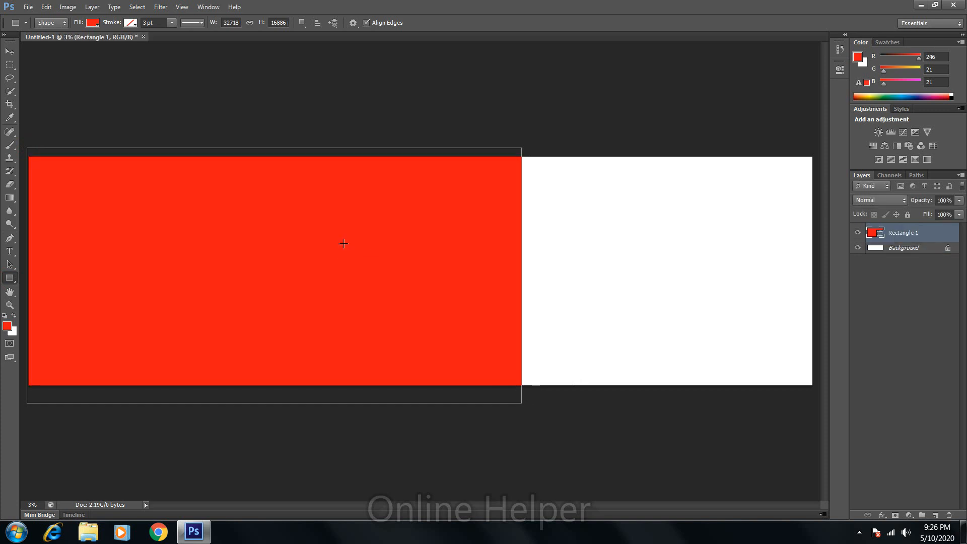
Move the rectangle's upper-right corner point outward to slant its right edge, widening the shape to about 38200 px.
{"action": "left_click", "coordinate": [11, 264]}
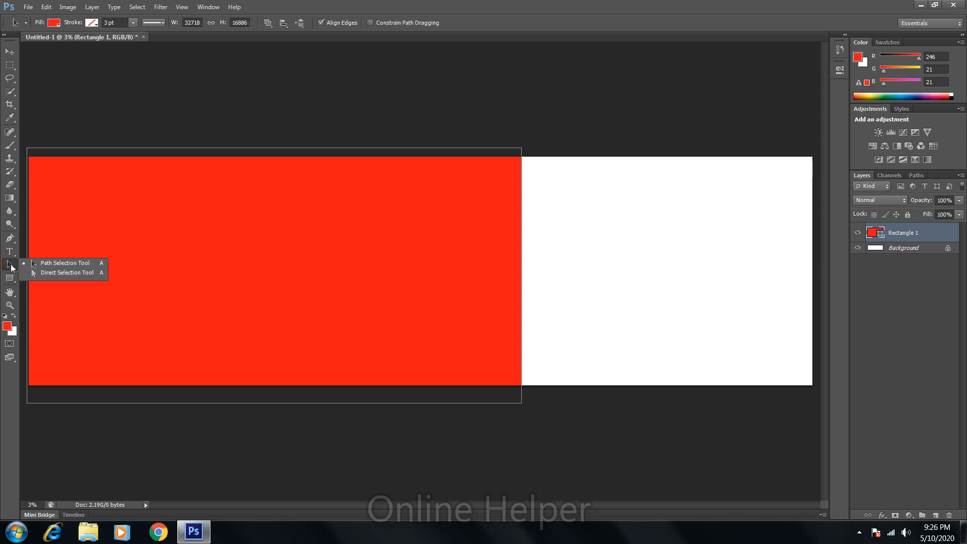
{"action": "left_click", "coordinate": [38, 275]}
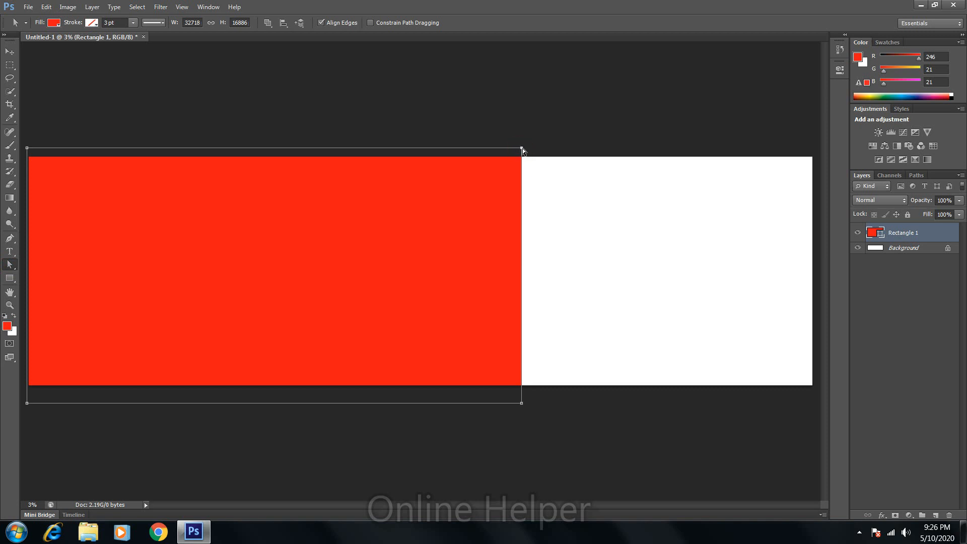
{"action": "left_click_drag", "start_coordinate": [521, 148], "coordinate": [605, 155]}
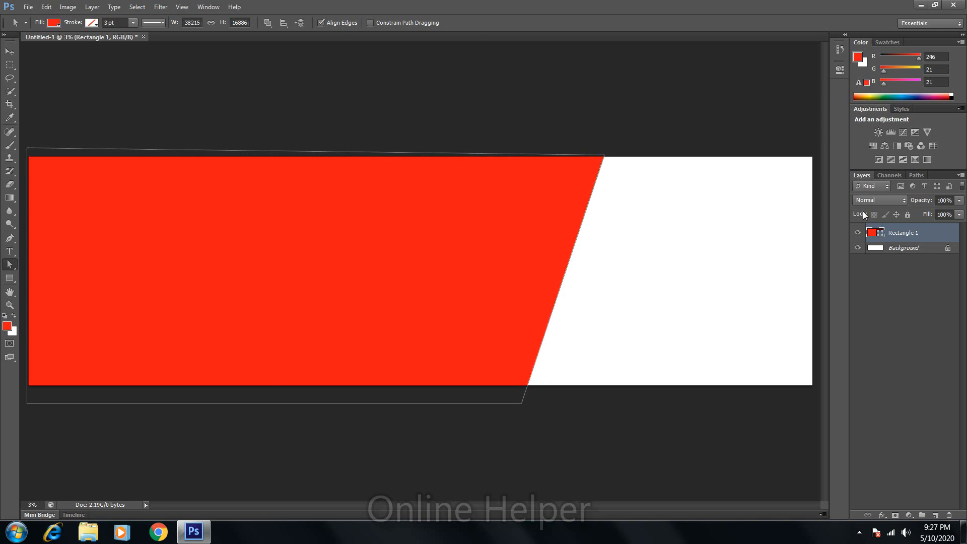
Rasterize the Rectangle 1 shape layer.
{"action": "right_click", "coordinate": [881, 231]}
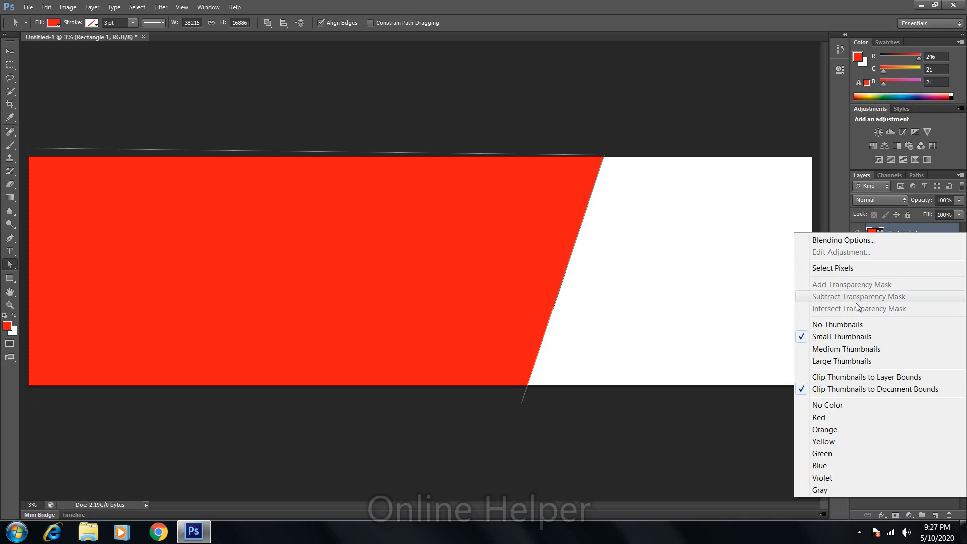
{"action": "left_click", "coordinate": [885, 217]}
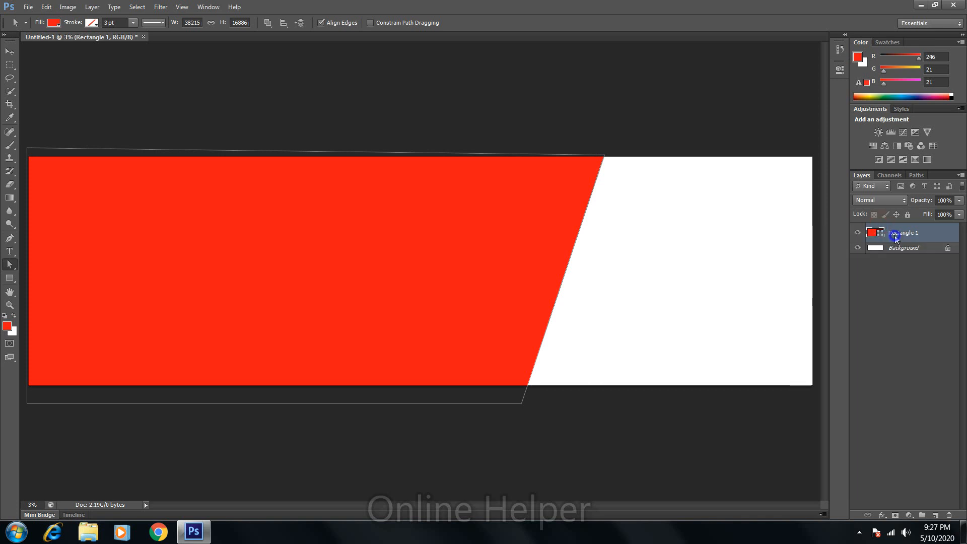
{"action": "right_click", "coordinate": [894, 235]}
{"action": "left_click", "coordinate": [823, 222]}
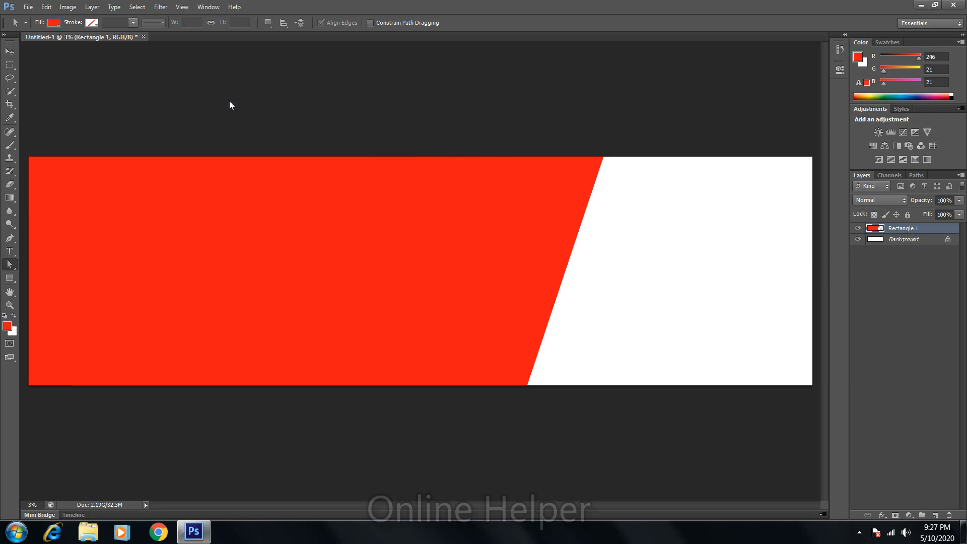
Open the shoe image q.jpg from the Desktop and move it into the white area of the banner document.
{"action": "key", "text": "ctrl+o"}
{"action": "left_click", "coordinate": [328, 131]}
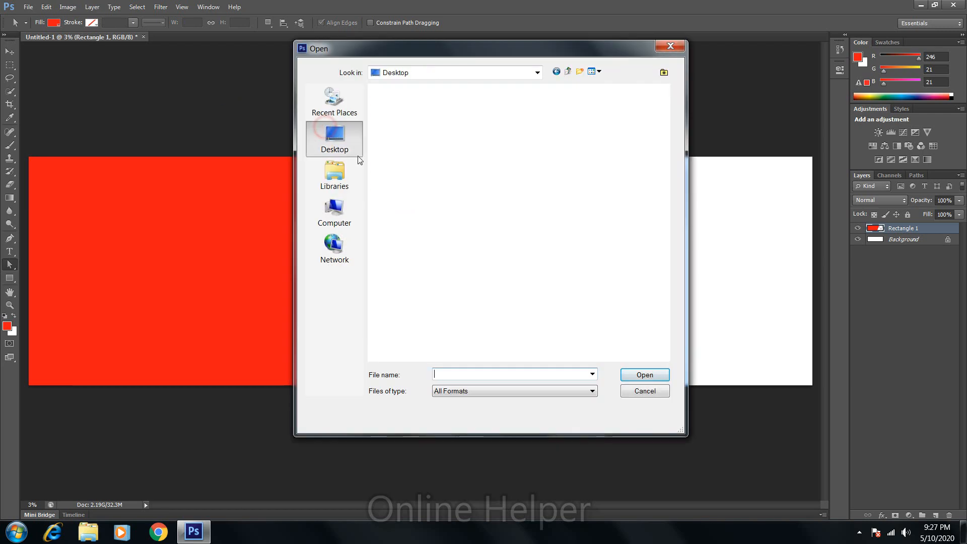
{"action": "double_click", "coordinate": [438, 285]}
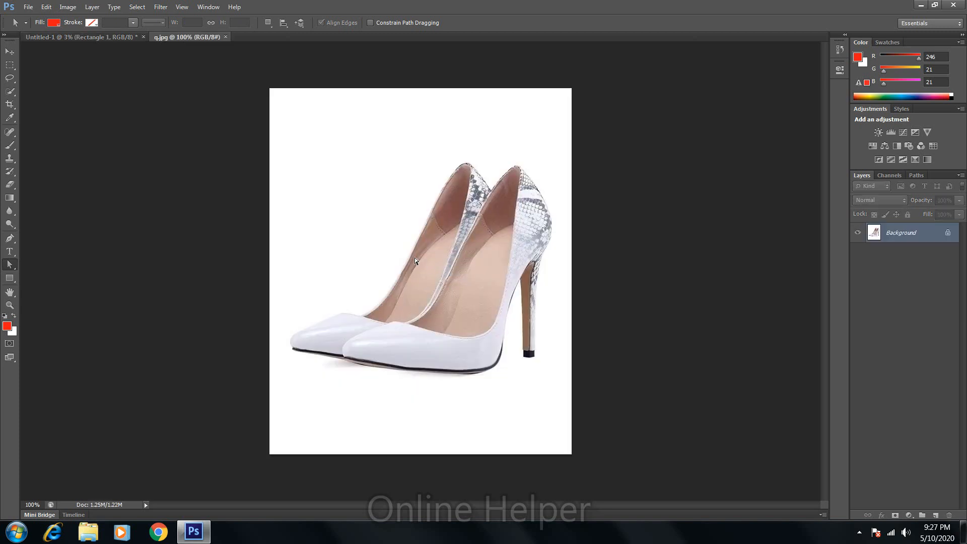
{"action": "key", "text": "v"}
{"action": "left_click", "coordinate": [330, 180]}
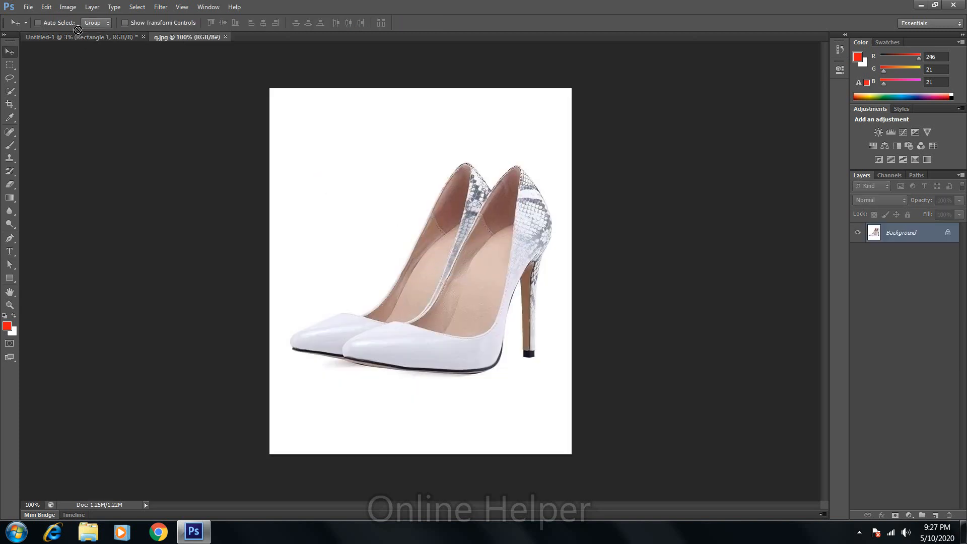
{"action": "left_click_drag", "start_coordinate": [78, 30], "coordinate": [656, 253]}
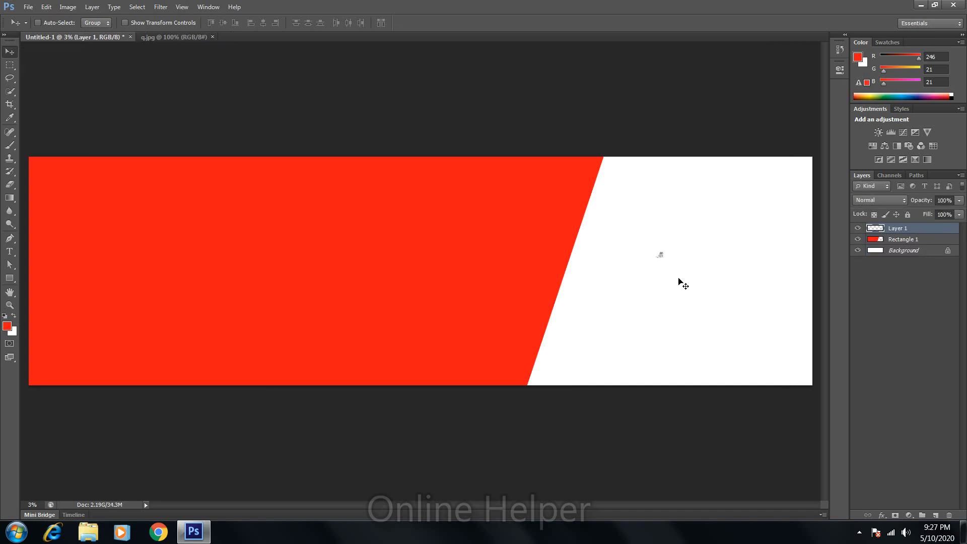
Scale the shoe image to about 1947% width and 2666% height and position it over the banner's white area.
{"action": "key", "text": "ctrl+t"}
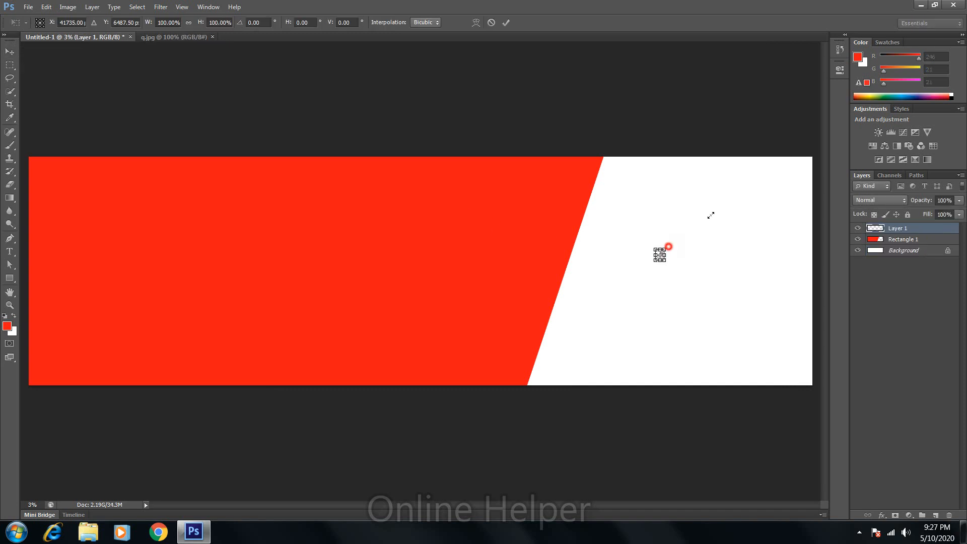
{"action": "left_click_drag", "start_coordinate": [665, 248], "coordinate": [800, 84]}
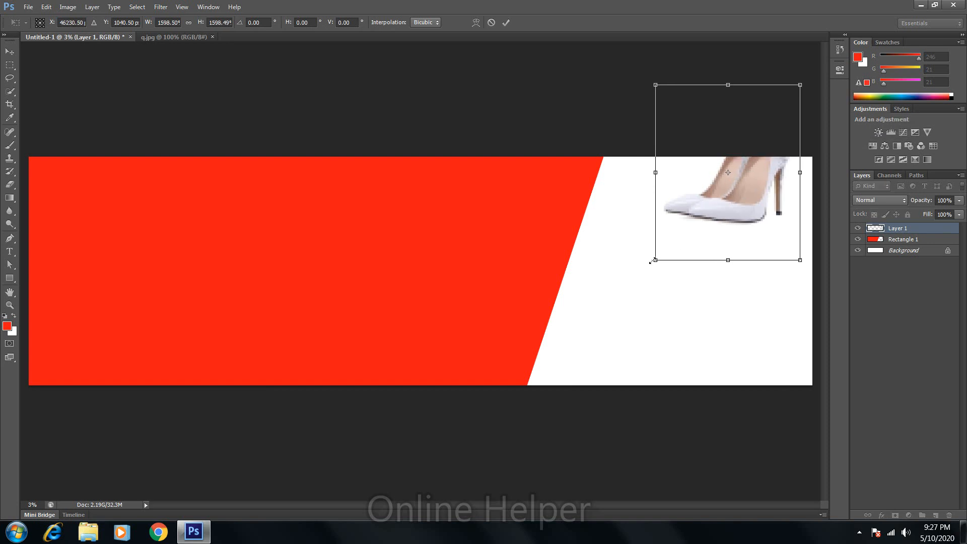
{"action": "left_click_drag", "start_coordinate": [654, 260], "coordinate": [571, 333]}
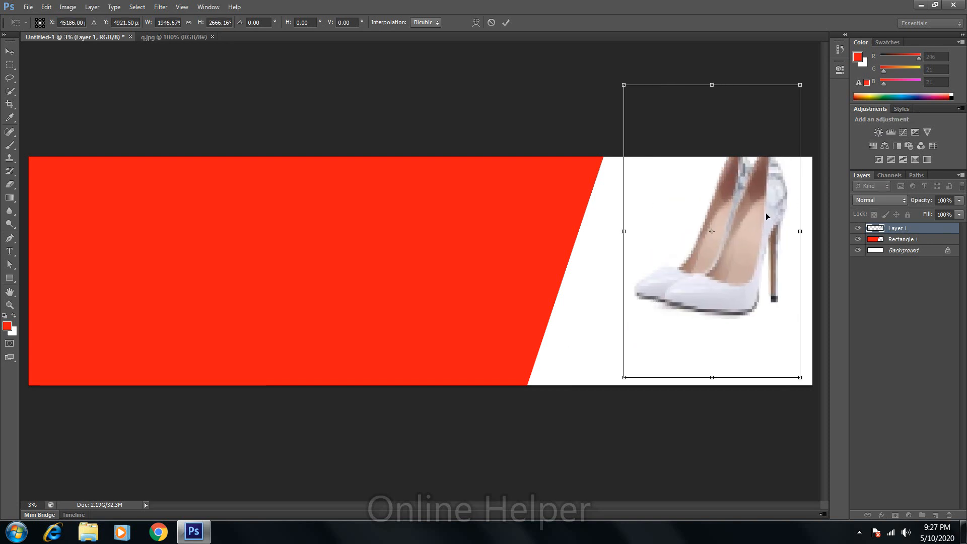
{"action": "left_click_drag", "start_coordinate": [765, 212], "coordinate": [735, 255]}
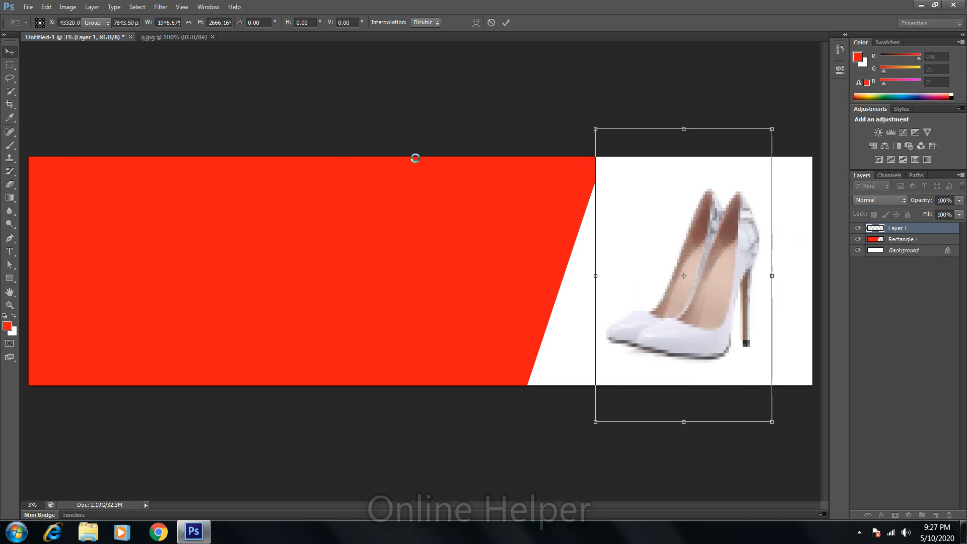
{"action": "key", "text": "Return"}
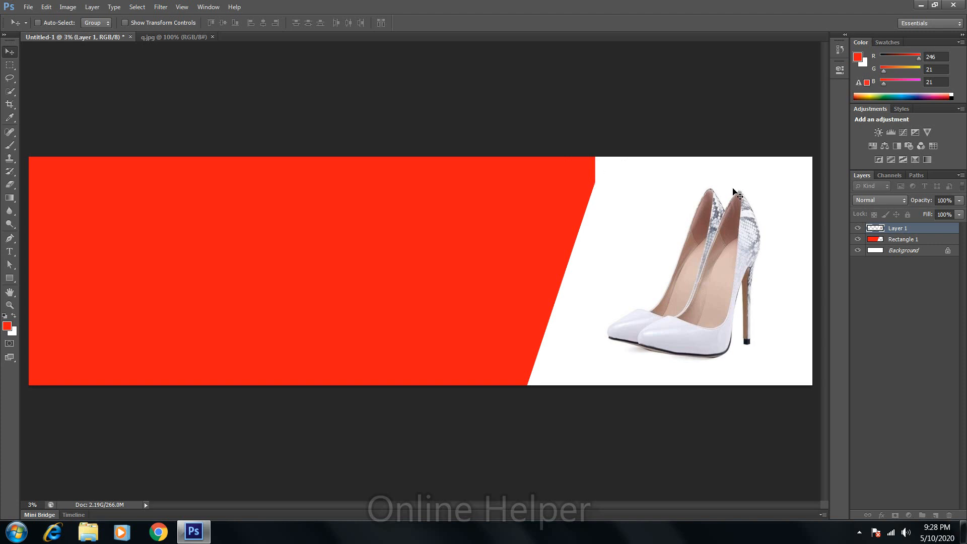
Move the Rectangle 1 layer above the shoe image's layer.
{"action": "key", "text": "ctrl+z"}
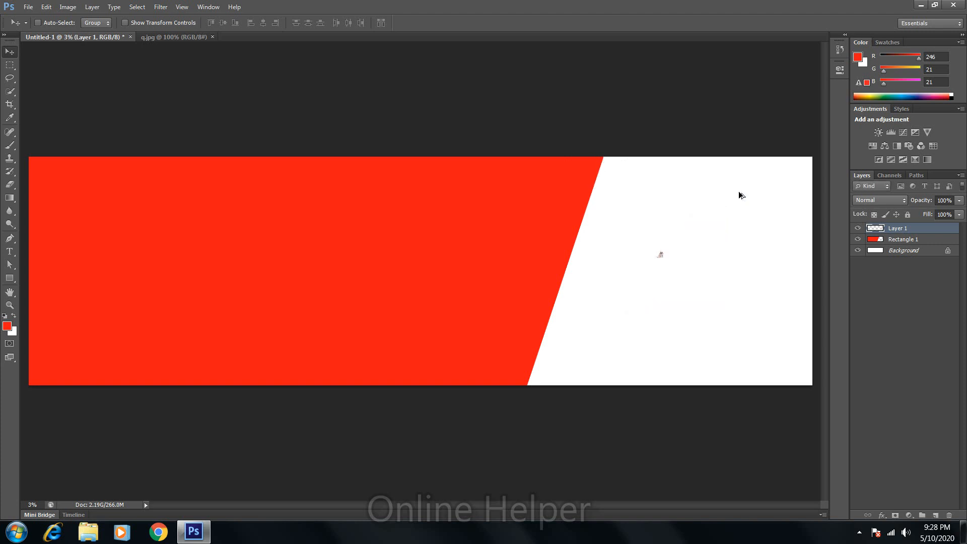
{"action": "key", "text": "ctrl+z"}
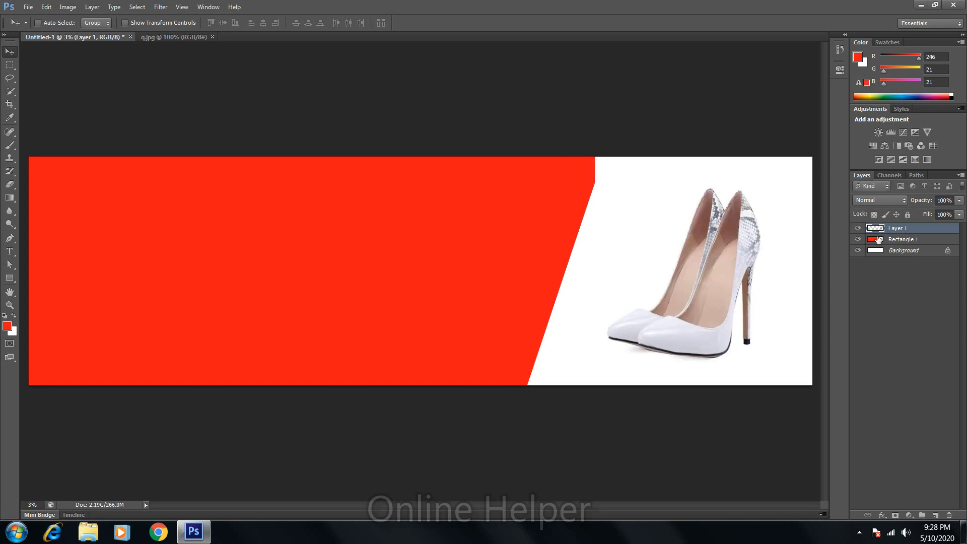
{"action": "left_click_drag", "start_coordinate": [882, 243], "coordinate": [873, 231]}
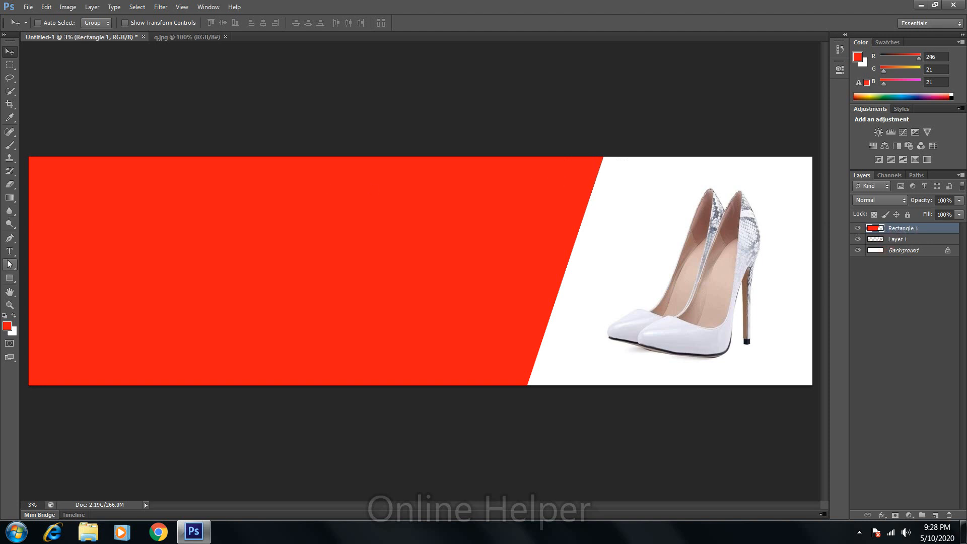
{"action": "left_click", "coordinate": [11, 281]}
{"action": "left_click", "coordinate": [47, 322]}
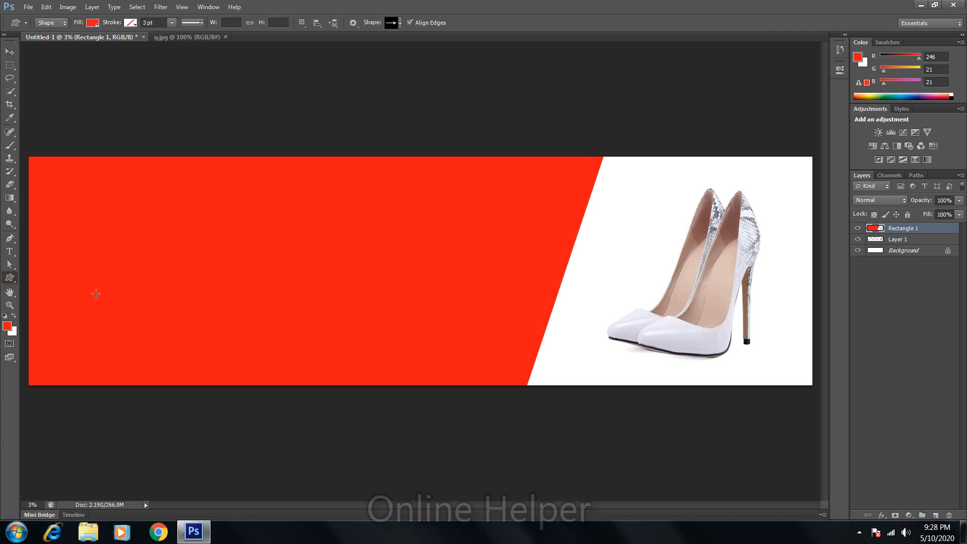
{"action": "left_click_drag", "start_coordinate": [526, 209], "coordinate": [588, 269]}
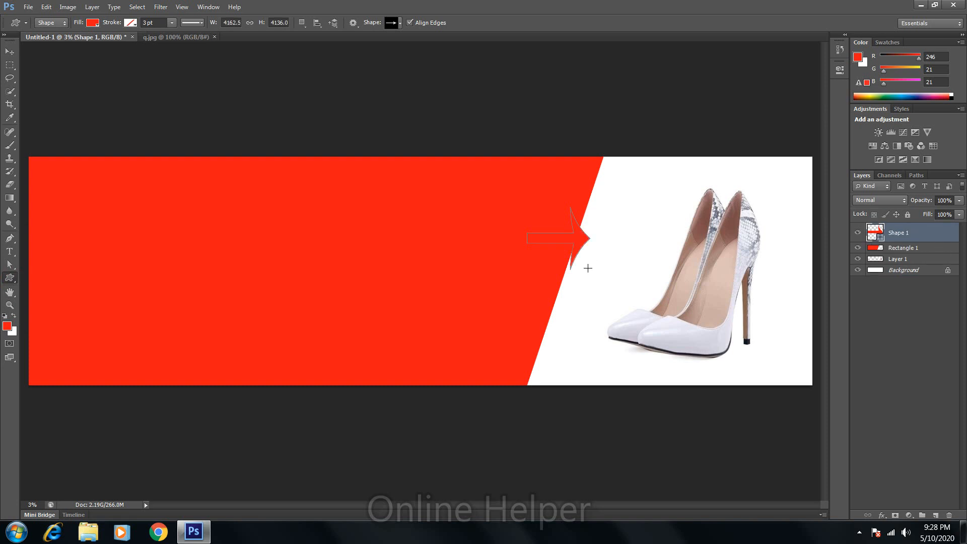
{"action": "key", "text": "ctrl+z"}
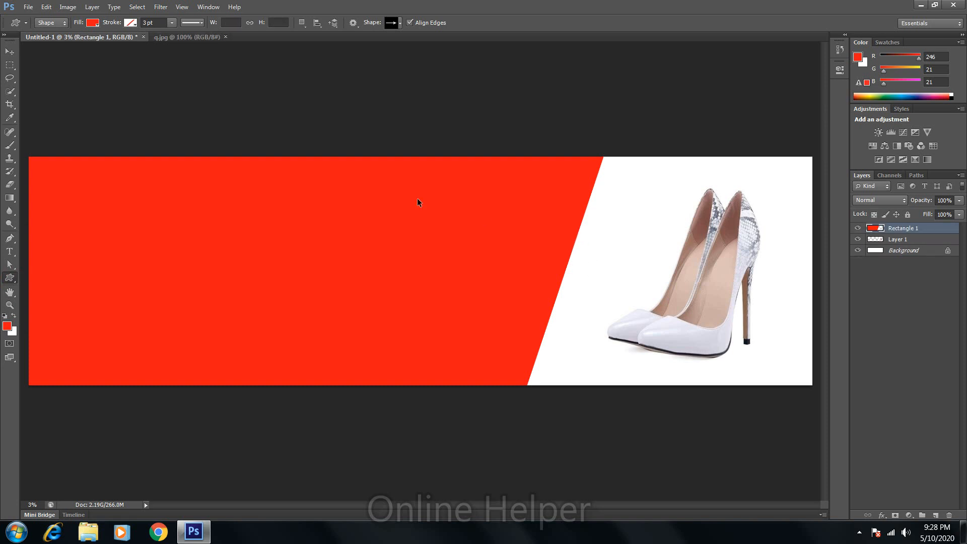
Replace the custom shape presets with the complete All shape set for the Custom Shape tool.
{"action": "right_click", "coordinate": [7, 278]}
{"action": "left_click", "coordinate": [65, 322]}
{"action": "left_click", "coordinate": [396, 22]}
{"action": "left_click_drag", "start_coordinate": [437, 53], "coordinate": [433, 71]}
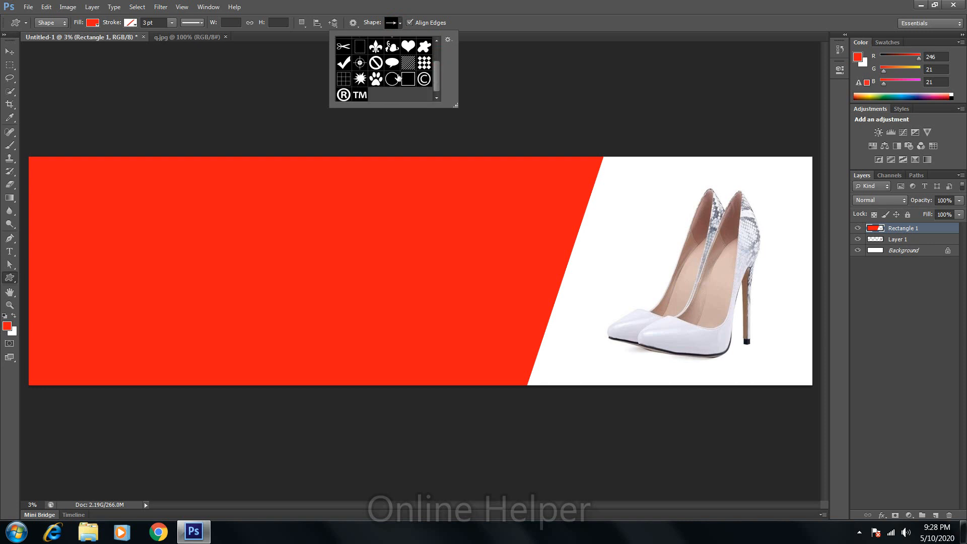
{"action": "left_click", "coordinate": [448, 39]}
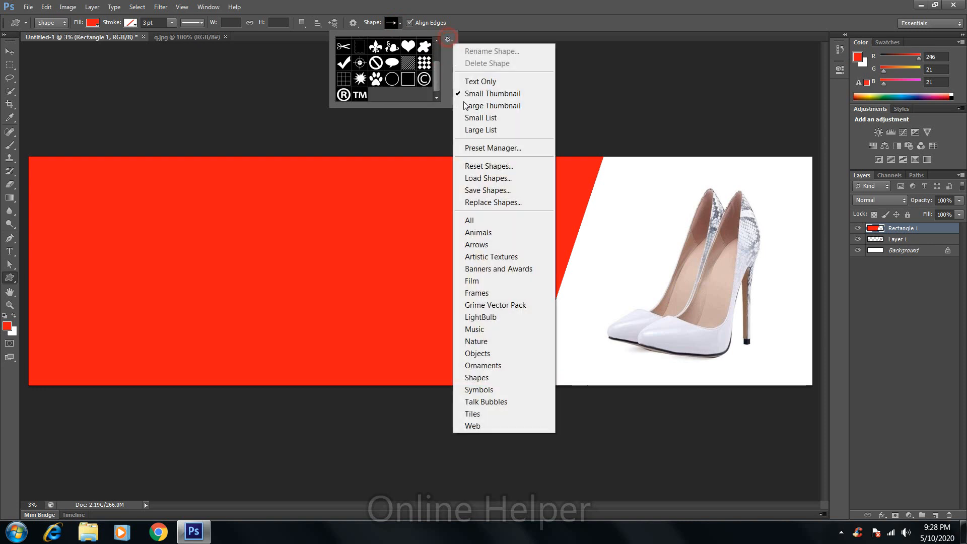
{"action": "left_click", "coordinate": [469, 220]}
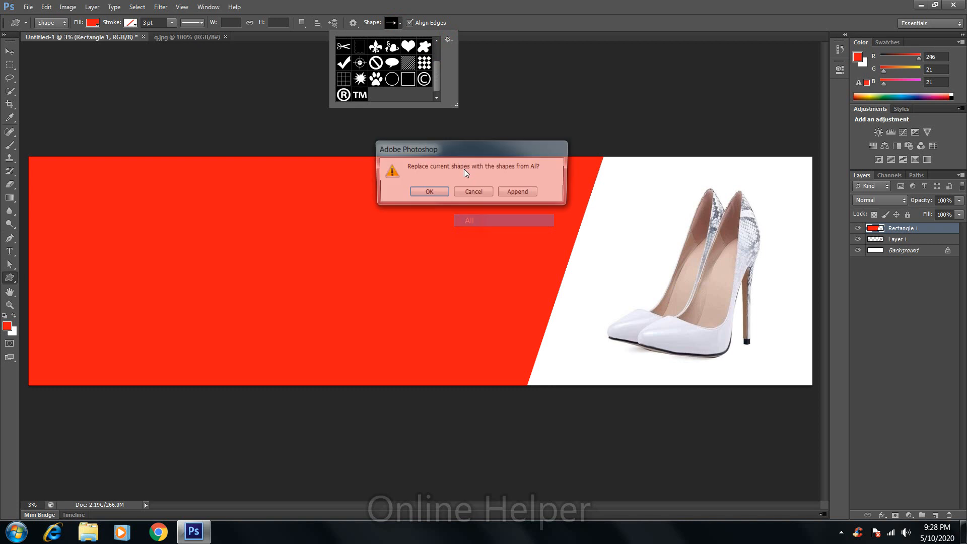
{"action": "left_click", "coordinate": [429, 191]}
Draw a jagged-edged round seal shape, about 6798 by 6162 px, across the upper part of the red panel's slanted edge.
{"action": "left_click_drag", "start_coordinate": [433, 52], "coordinate": [437, 55]}
{"action": "left_click", "coordinate": [376, 82]}
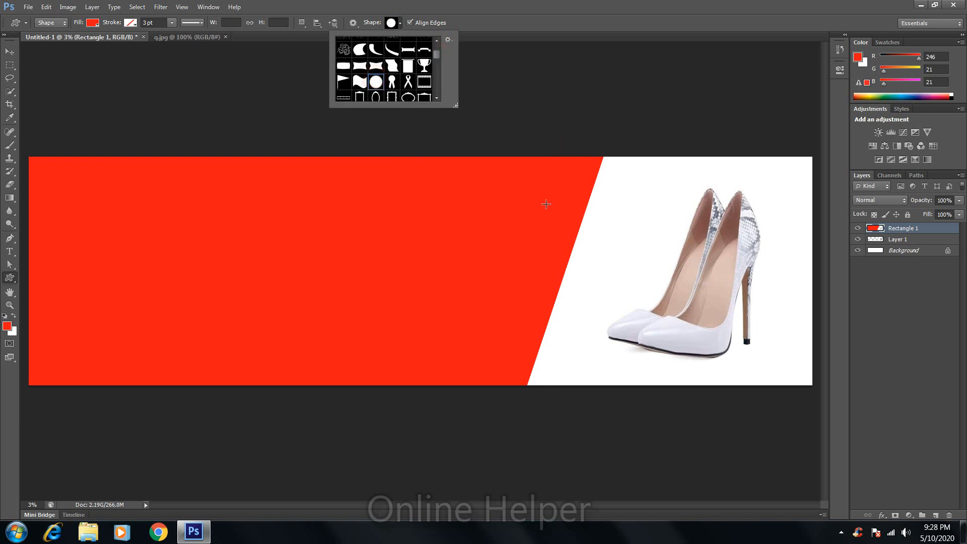
{"action": "left_click_drag", "start_coordinate": [525, 186], "coordinate": [628, 277]}
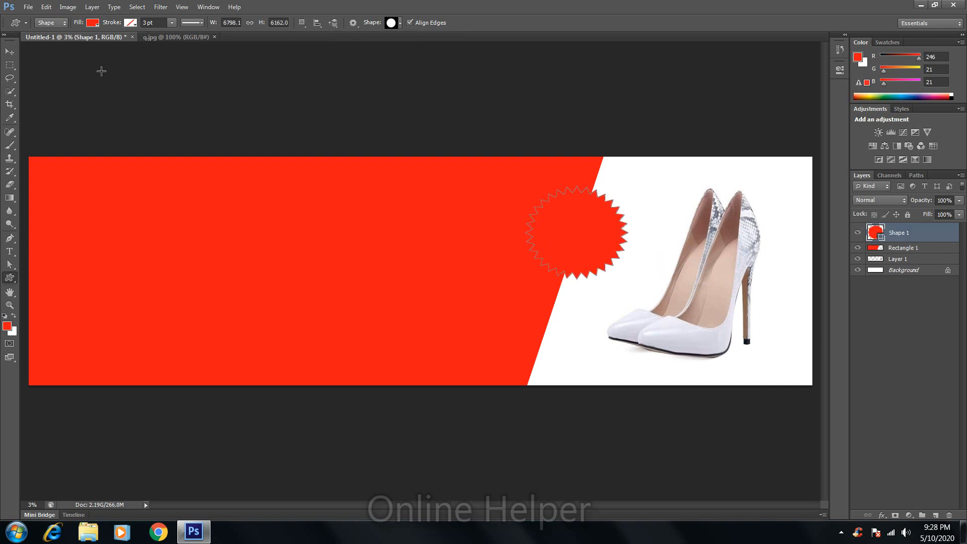
Try a yellow fill on the seal shape, and set its fill to white.
{"action": "left_click", "coordinate": [91, 24]}
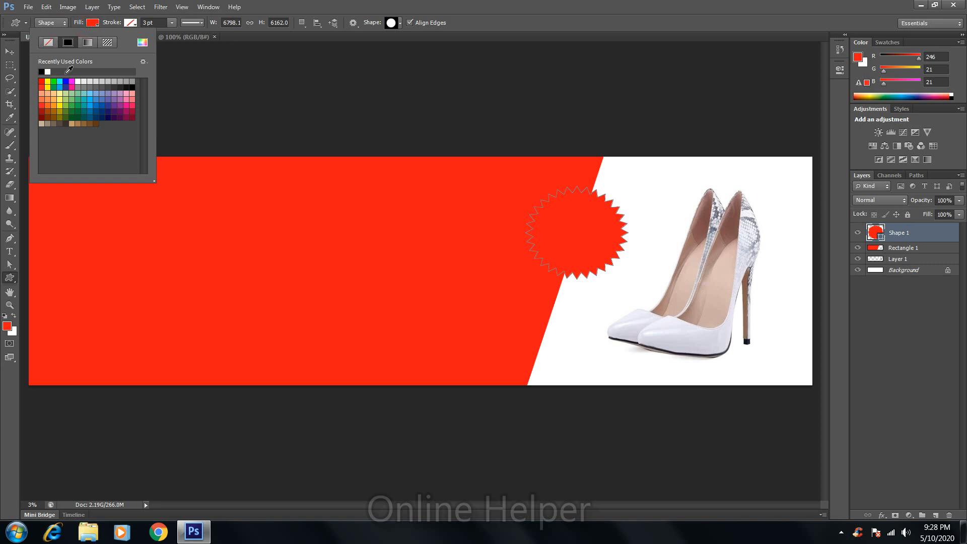
{"action": "left_click", "coordinate": [47, 81]}
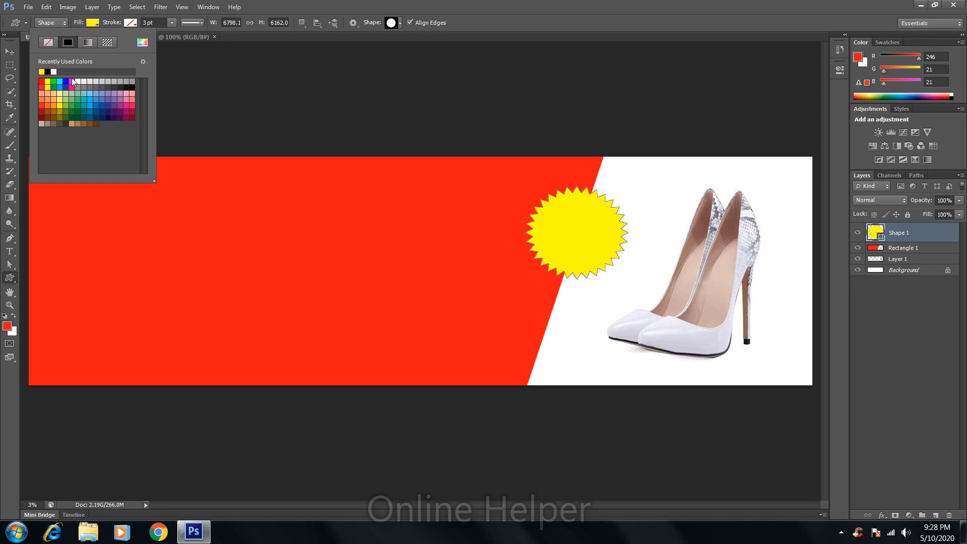
{"action": "left_click", "coordinate": [79, 81]}
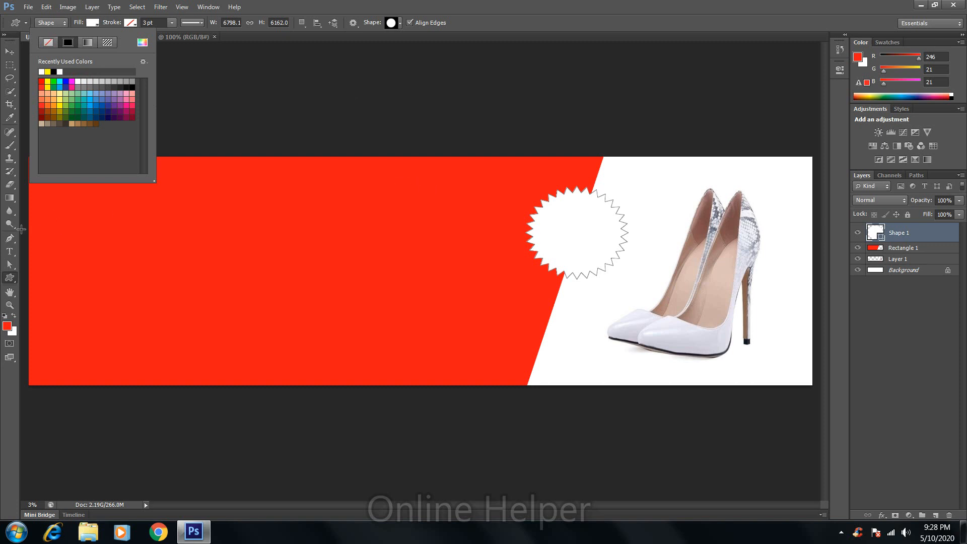
{"action": "left_click", "coordinate": [9, 63]}
{"action": "left_click", "coordinate": [9, 51]}
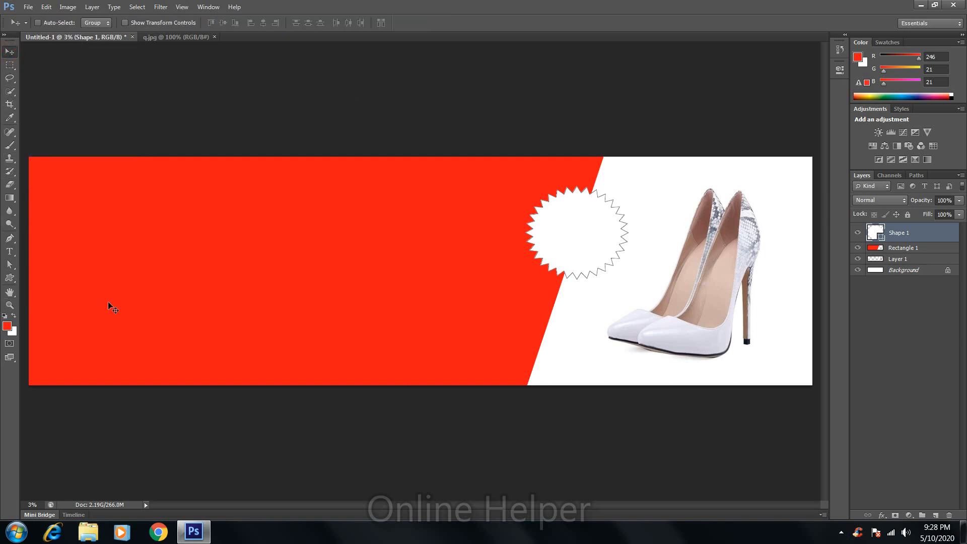
Add the text BEST HEELS in Myriad Pro Regular at 1972.85 pt across the upper part of the red panel.
{"action": "key", "text": "t"}
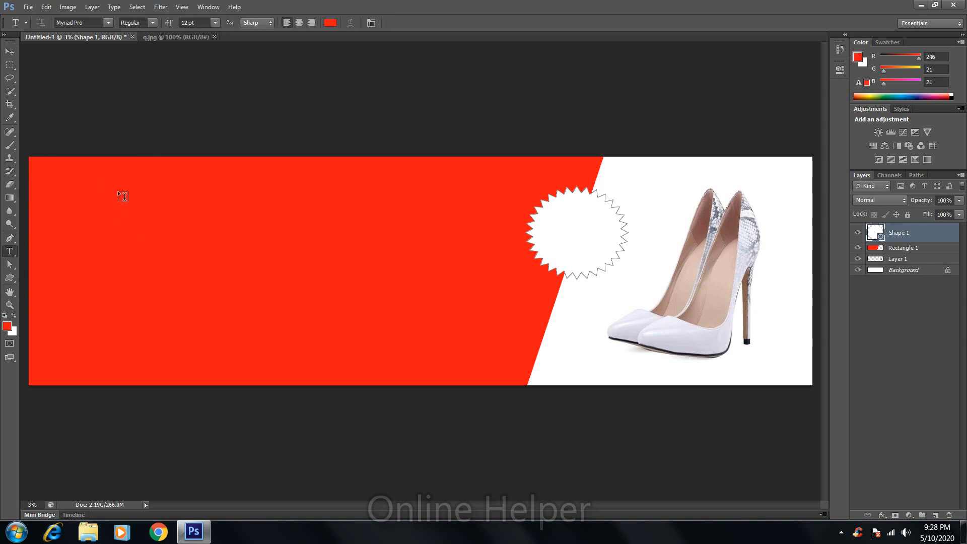
{"action": "left_click", "coordinate": [121, 194]}
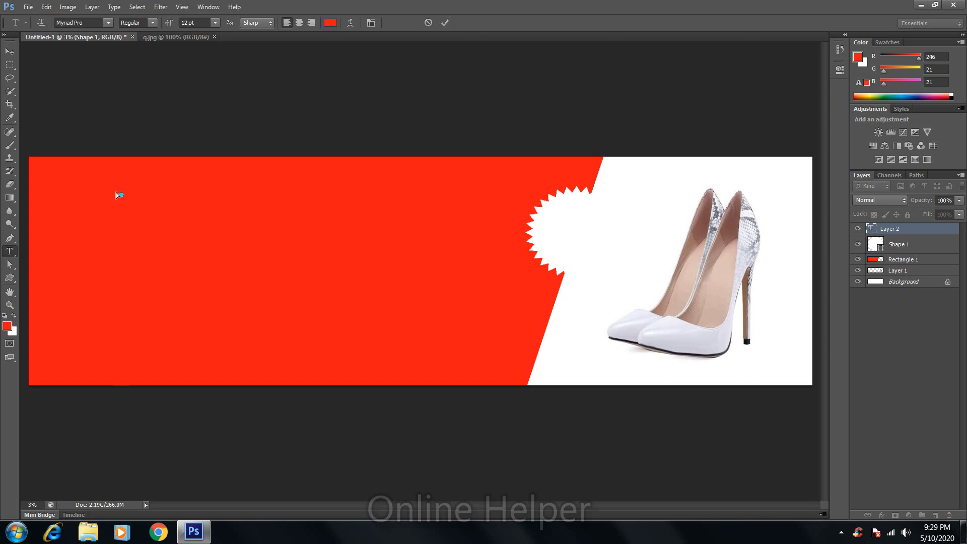
{"action": "left_click_drag", "start_coordinate": [126, 197], "coordinate": [200, 227]}
{"action": "type", "text": "Shop Now Get 50% Off"}
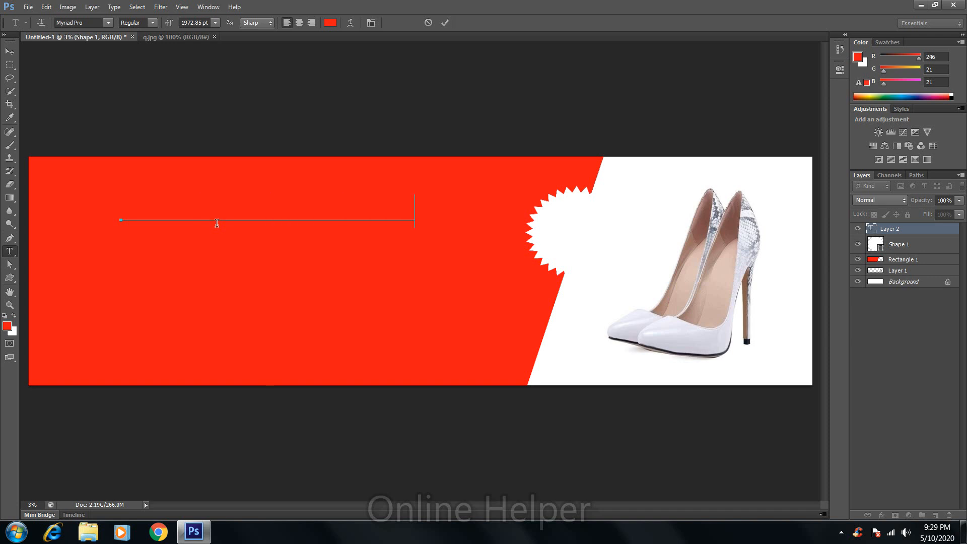
{"action": "type", "text": "EEL"}
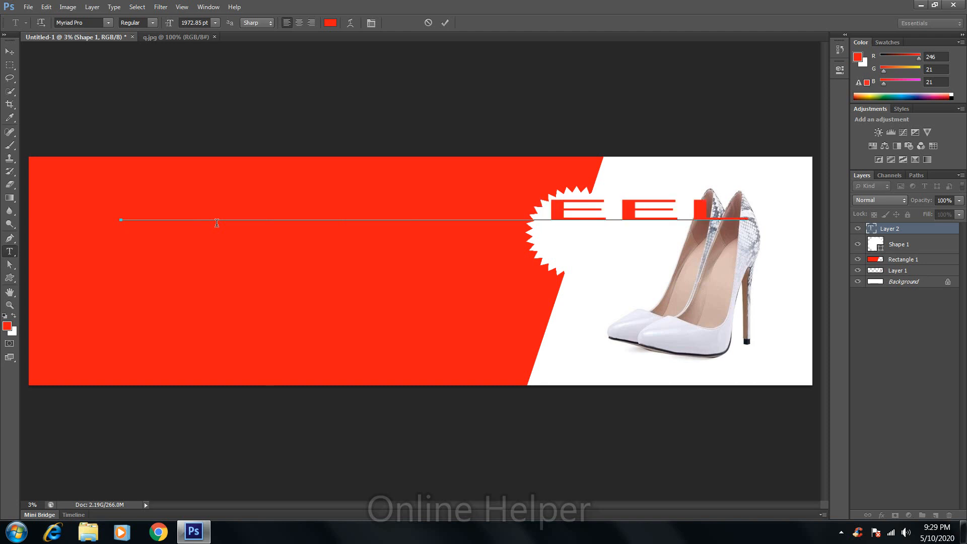
{"action": "type", "text": "S"}
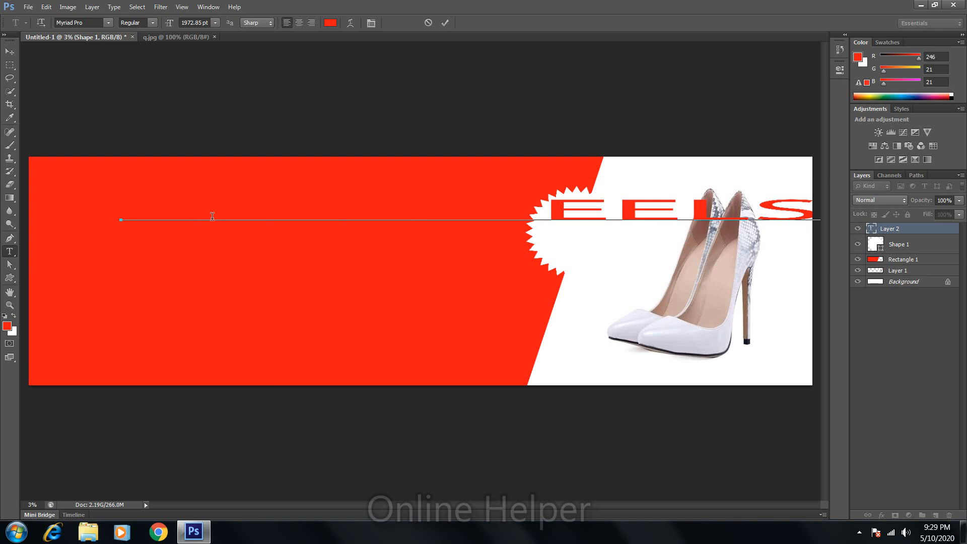
Set the colour of the whole BEST HEELS text to white and commit the text.
{"action": "key", "text": "ctrl+a"}
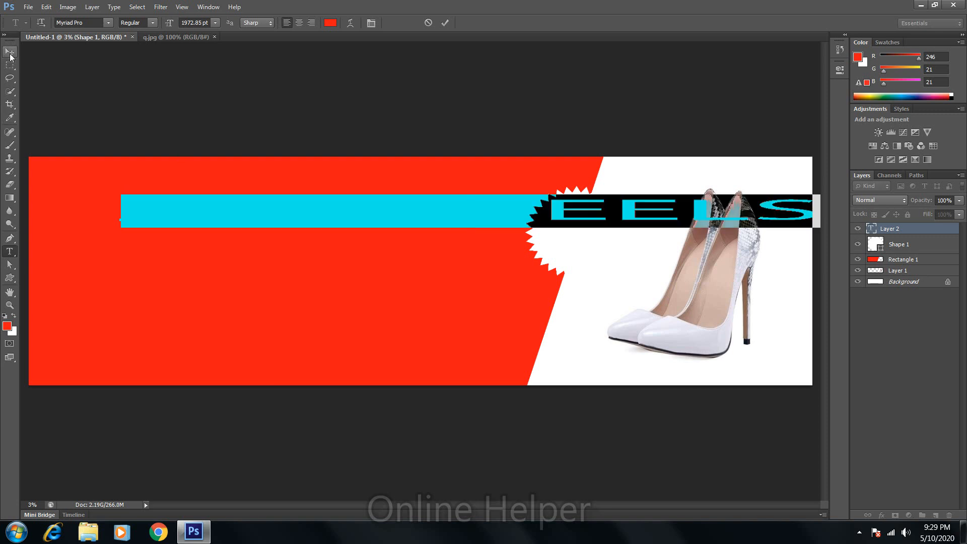
{"action": "left_click", "coordinate": [7, 326]}
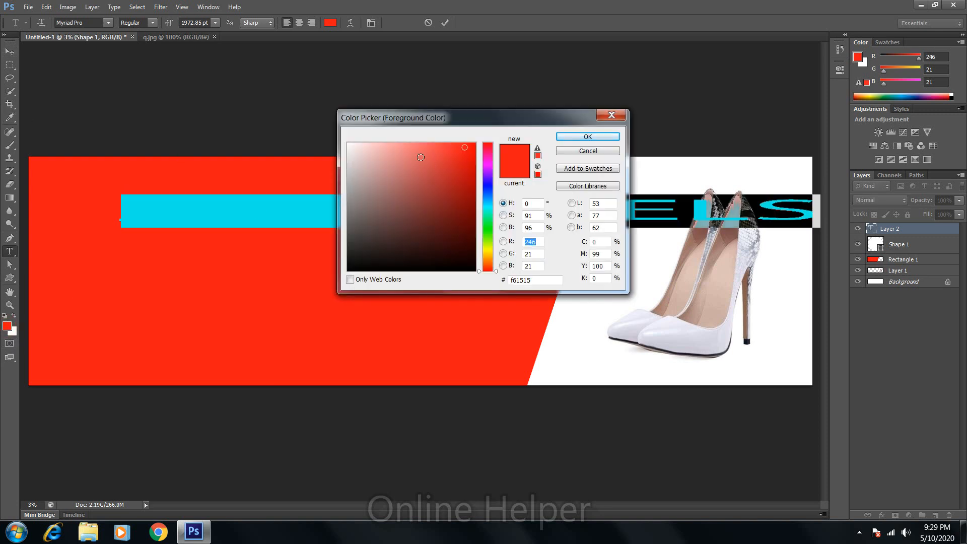
{"action": "left_click_drag", "start_coordinate": [420, 157], "coordinate": [348, 143]}
{"action": "left_click", "coordinate": [569, 136]}
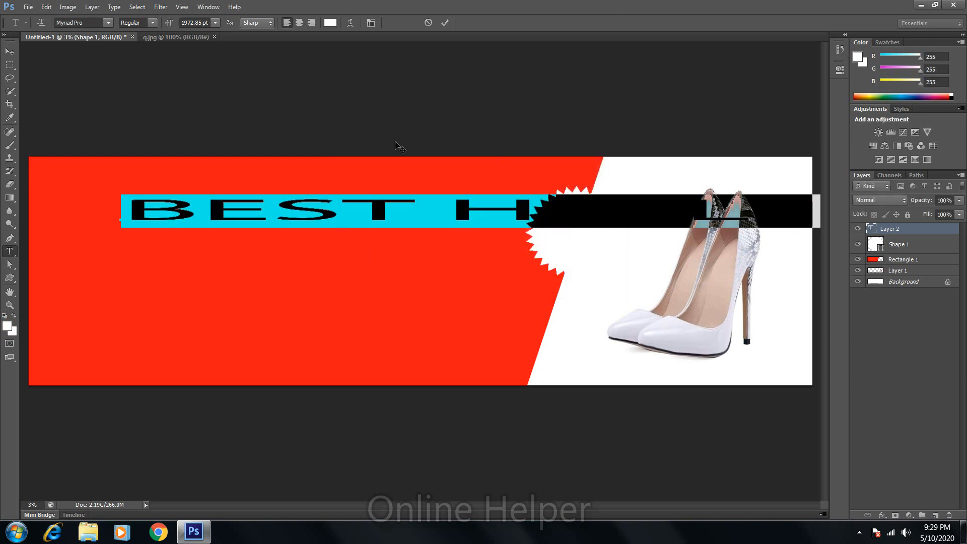
{"action": "left_click", "coordinate": [9, 52]}
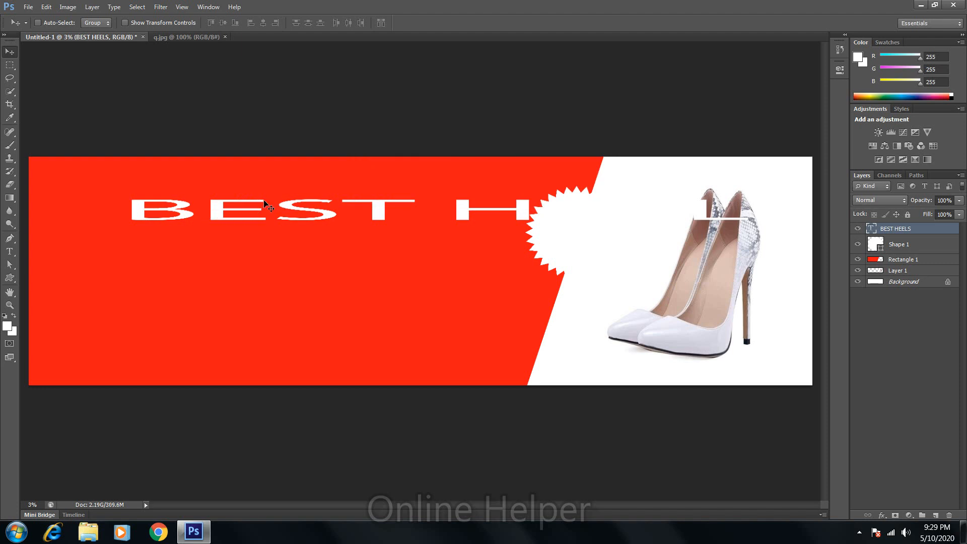
Narrow the BEST HEELS text horizontally with Free Transform and move it to the upper part of the red panel.
{"action": "key", "text": "ctrl+t"}
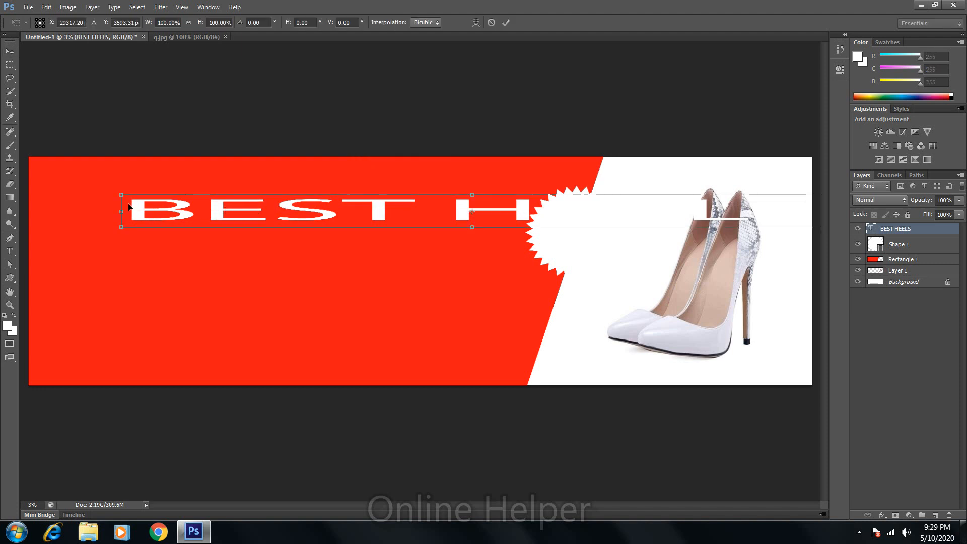
{"action": "left_click_drag", "start_coordinate": [121, 210], "coordinate": [705, 206]}
{"action": "key", "text": "Return"}
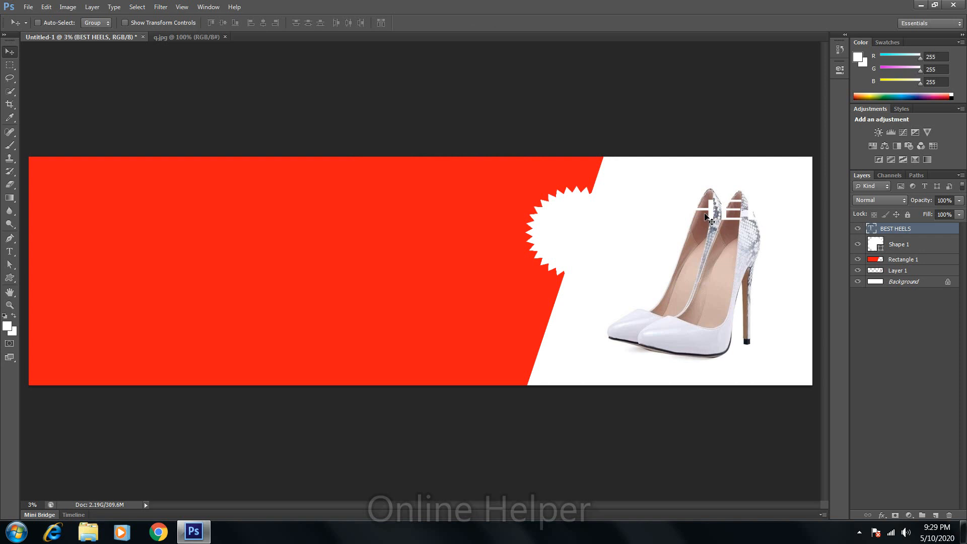
{"action": "left_click_drag", "start_coordinate": [708, 218], "coordinate": [287, 188]}
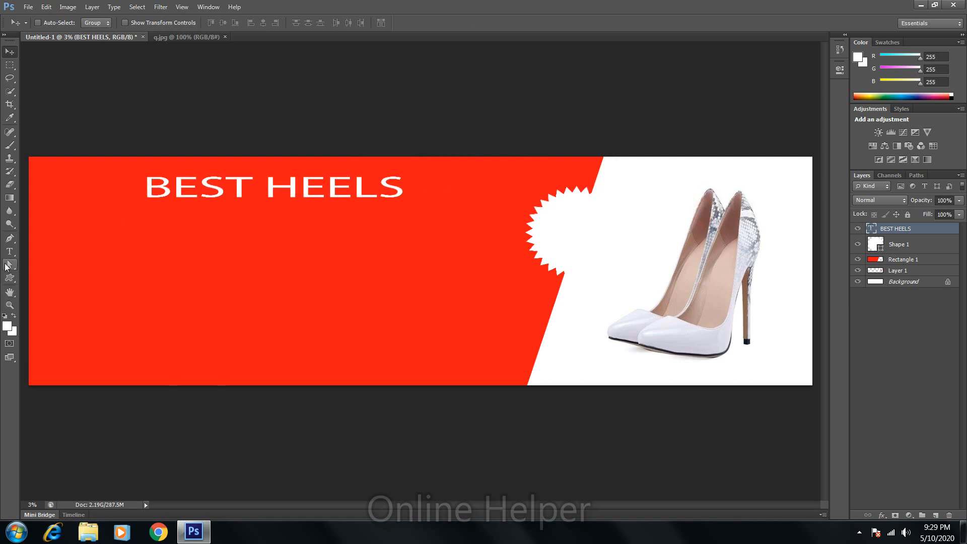
Draw a white rounded rectangle about 11229 by 2000 px on the lower red panel, with a 24.02 pt stroke and 10 px radius.
{"action": "left_click", "coordinate": [10, 278]}
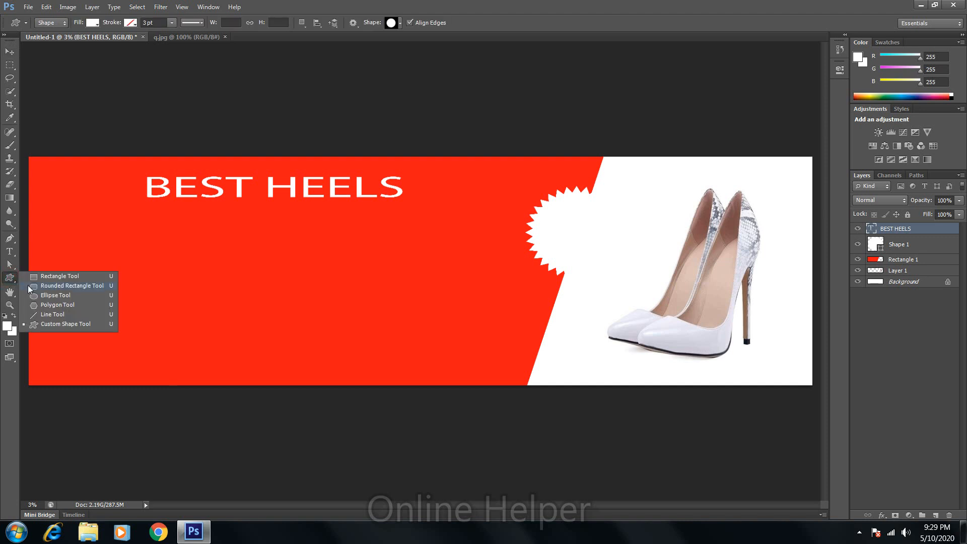
{"action": "left_click", "coordinate": [54, 287]}
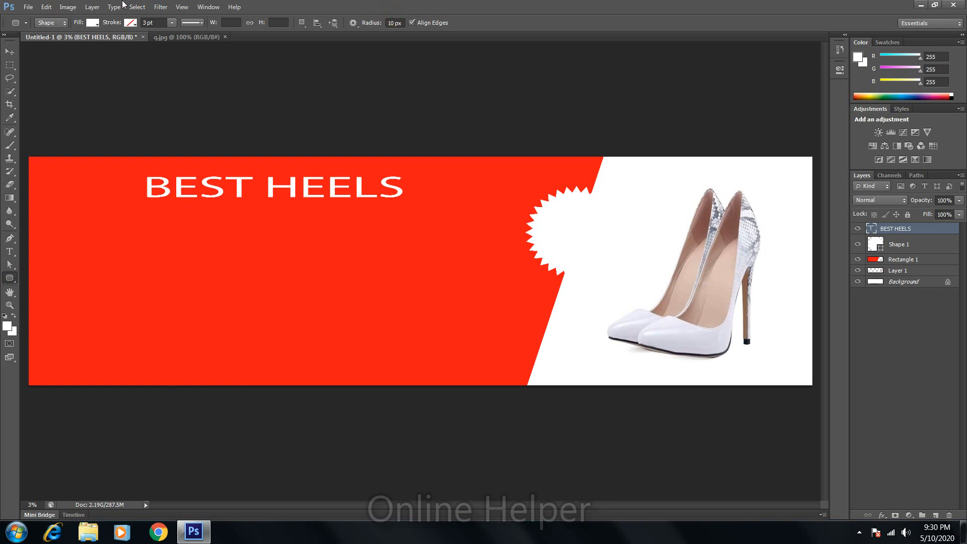
{"action": "left_click", "coordinate": [173, 22]}
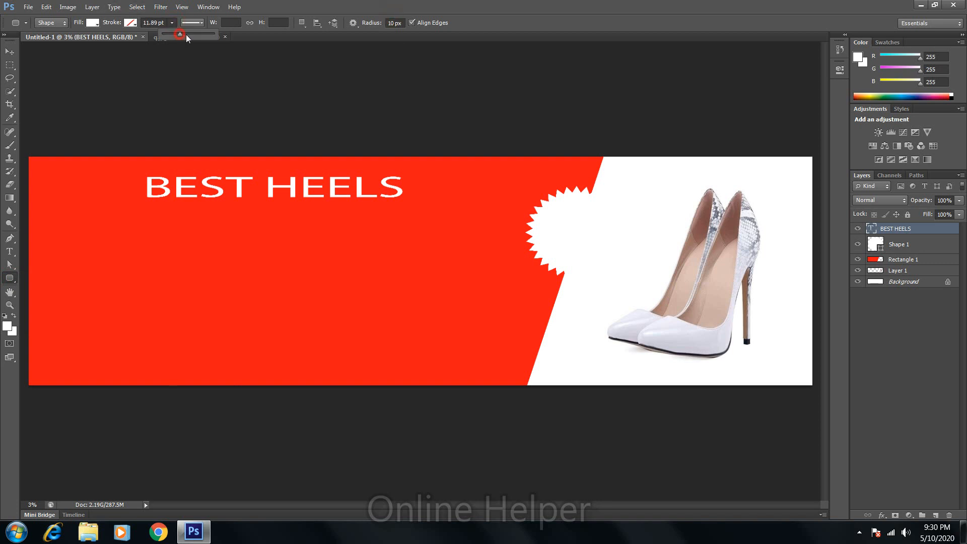
{"action": "left_click_drag", "start_coordinate": [186, 34], "coordinate": [188, 34]}
{"action": "left_click", "coordinate": [402, 23]}
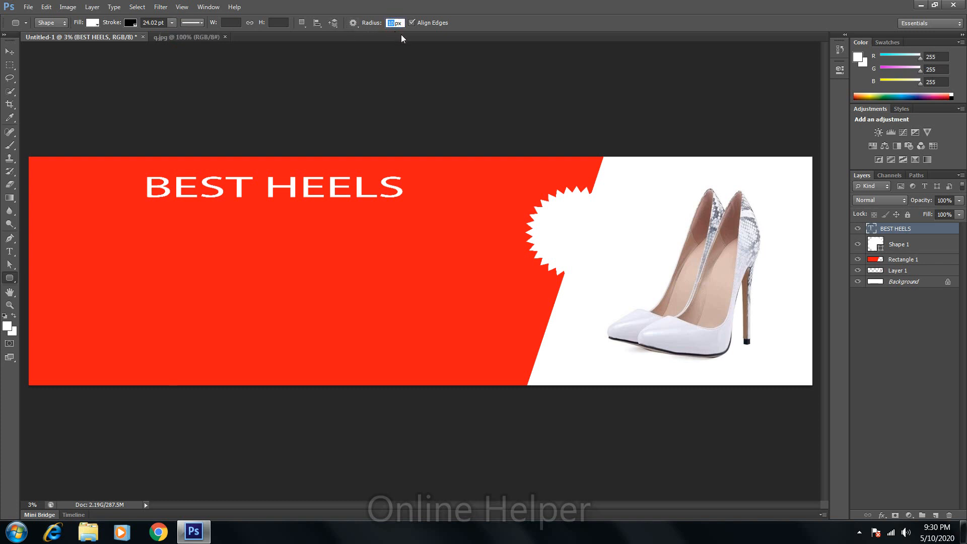
{"action": "key", "text": "Return"}
{"action": "left_click_drag", "start_coordinate": [150, 315], "coordinate": [311, 337]}
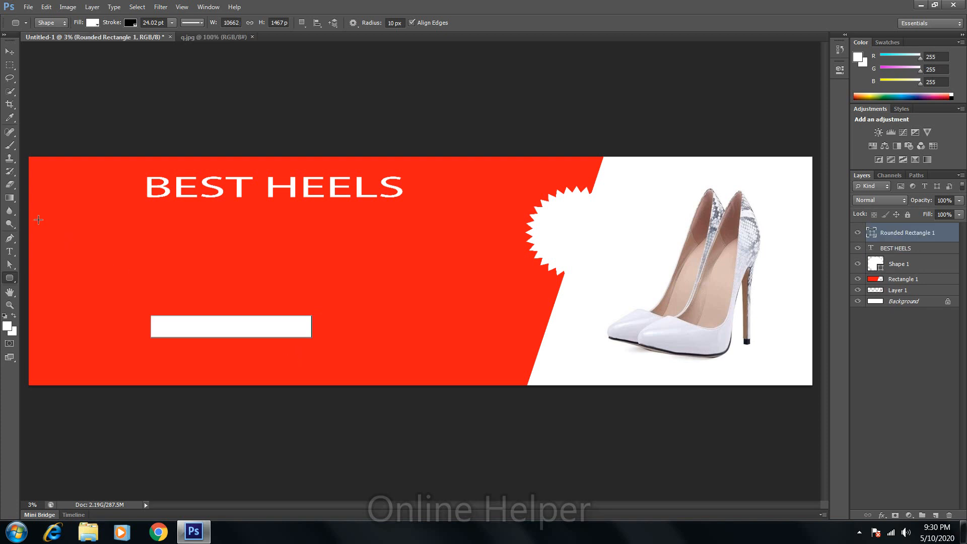
{"action": "key", "text": "ctrl+z"}
{"action": "left_click_drag", "start_coordinate": [157, 309], "coordinate": [323, 333]}
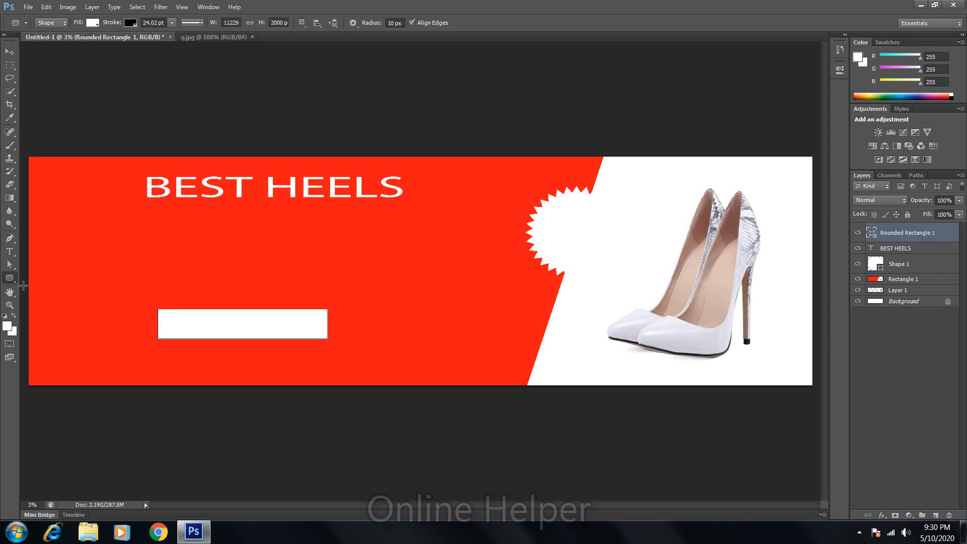
Add the text SHOP NOW in Myriad Pro Regular at 1421.36 pt above the white rounded rectangle.
{"action": "left_click", "coordinate": [10, 251]}
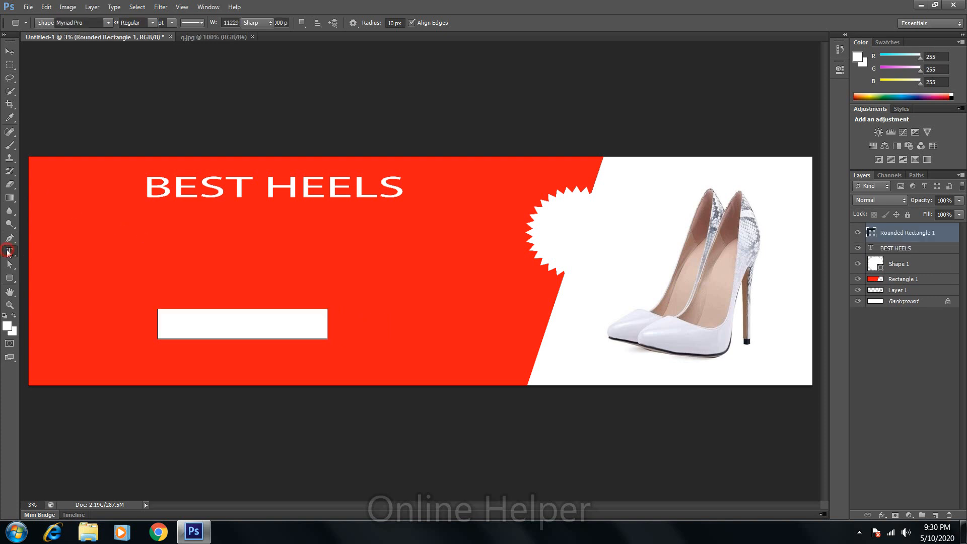
{"action": "left_click", "coordinate": [167, 252]}
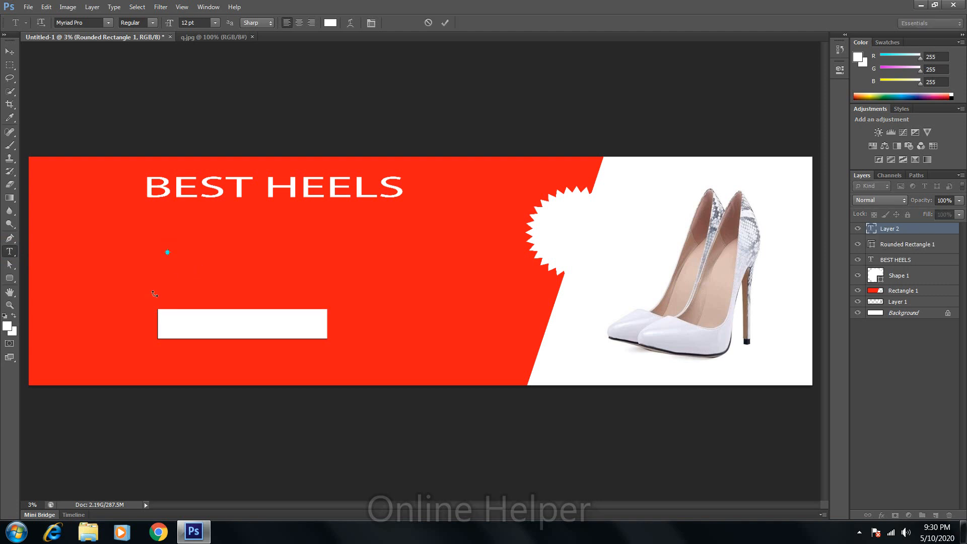
{"action": "left_click_drag", "start_coordinate": [192, 272], "coordinate": [208, 280]}
{"action": "type", "text": "SHOP"}
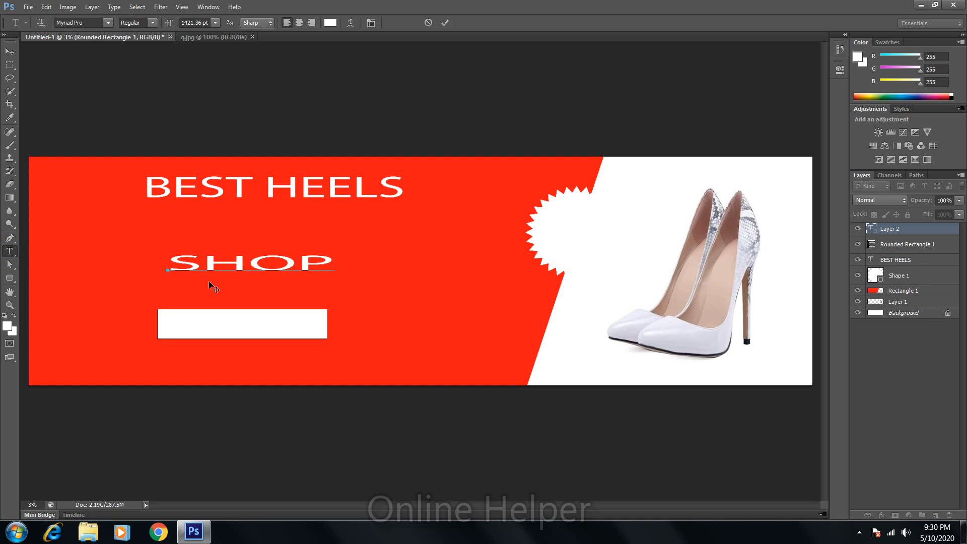
{"action": "type", "text": " NOW"}
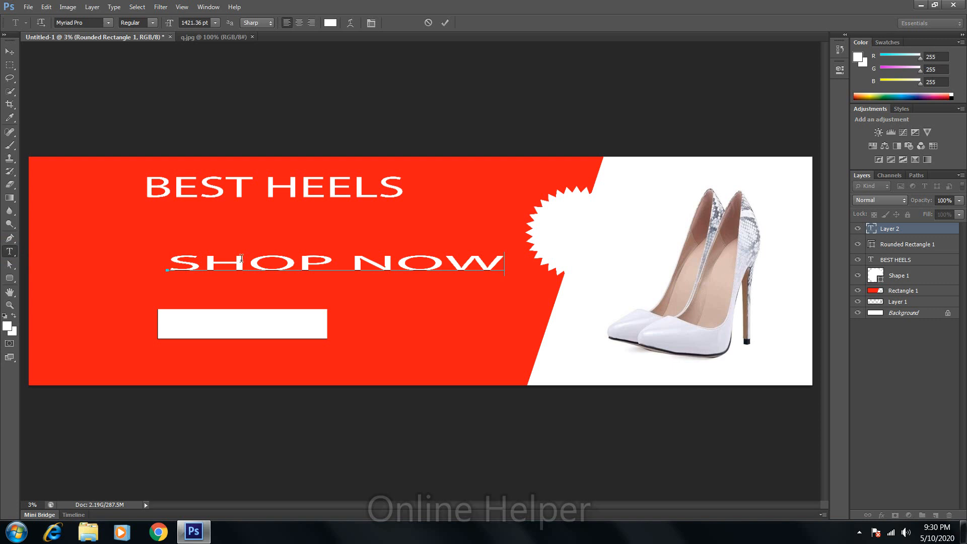
Set the colour of the whole SHOP NOW text to black (000000).
{"action": "key", "text": "ctrl+a"}
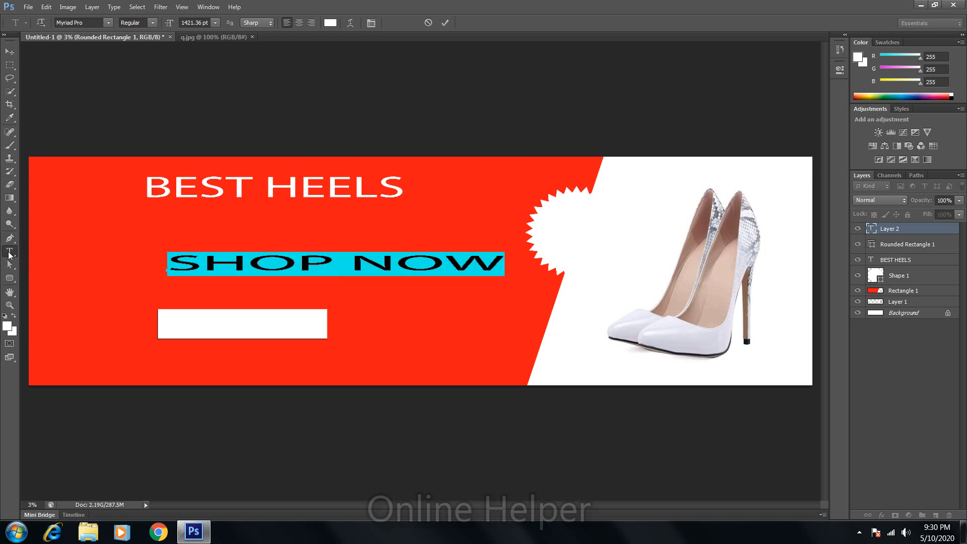
{"action": "left_click", "coordinate": [7, 325]}
{"action": "left_click", "coordinate": [360, 248]}
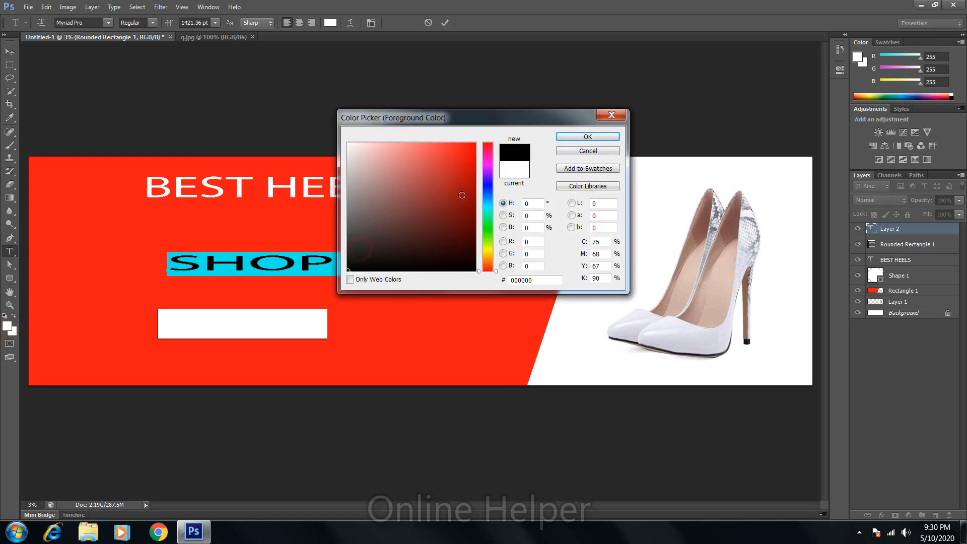
{"action": "left_click", "coordinate": [561, 139]}
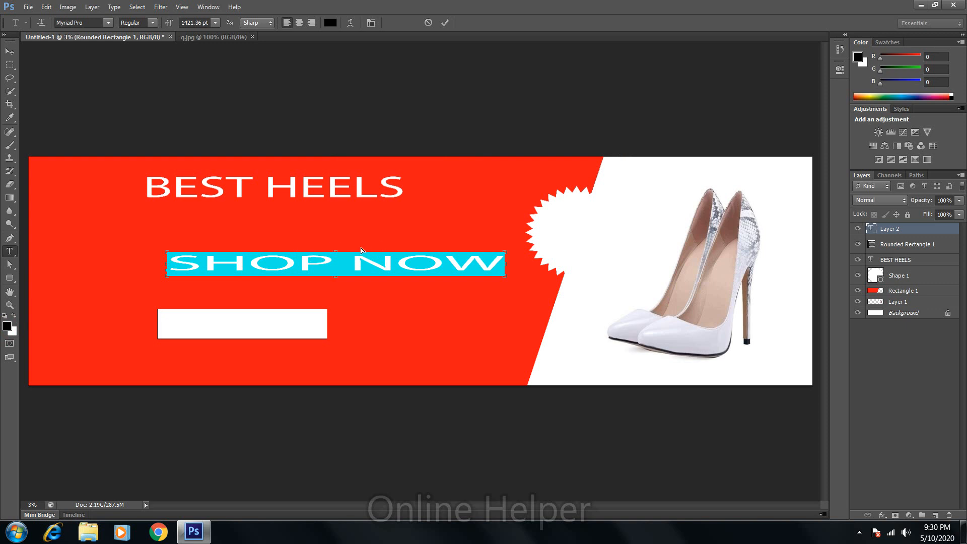
{"action": "key", "text": "ctrl+t"}
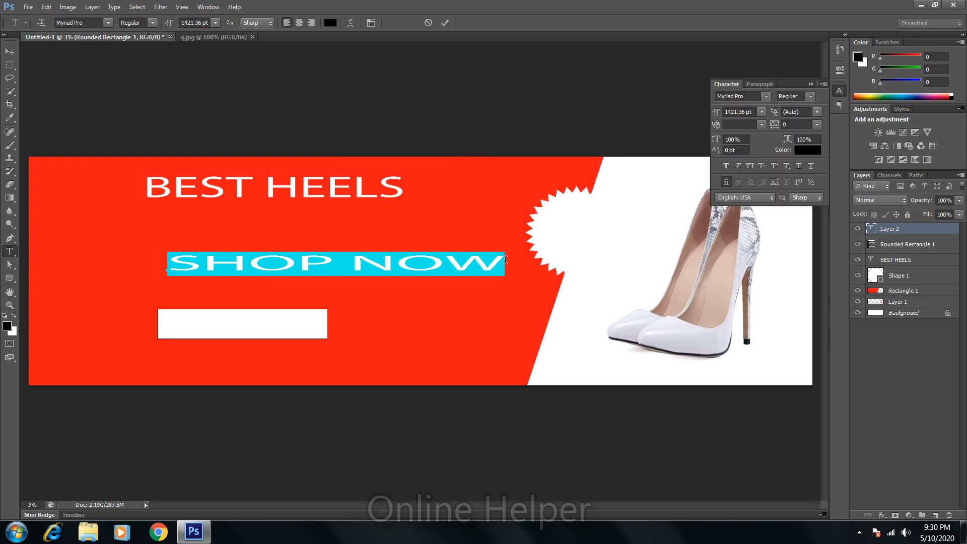
Narrow the SHOP NOW text horizontally and move it onto the white rounded rectangle.
{"action": "left_click_drag", "start_coordinate": [507, 266], "coordinate": [303, 267]}
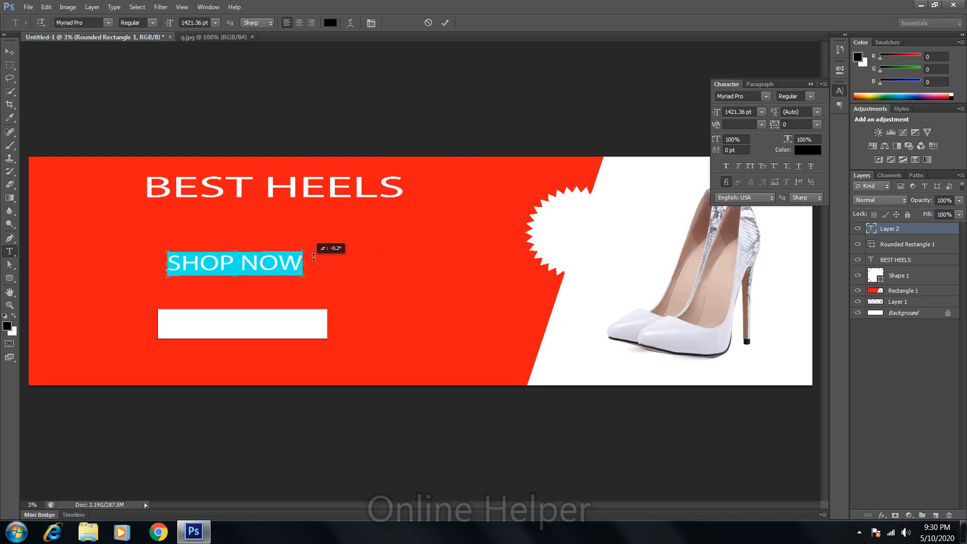
{"action": "left_click", "coordinate": [9, 51]}
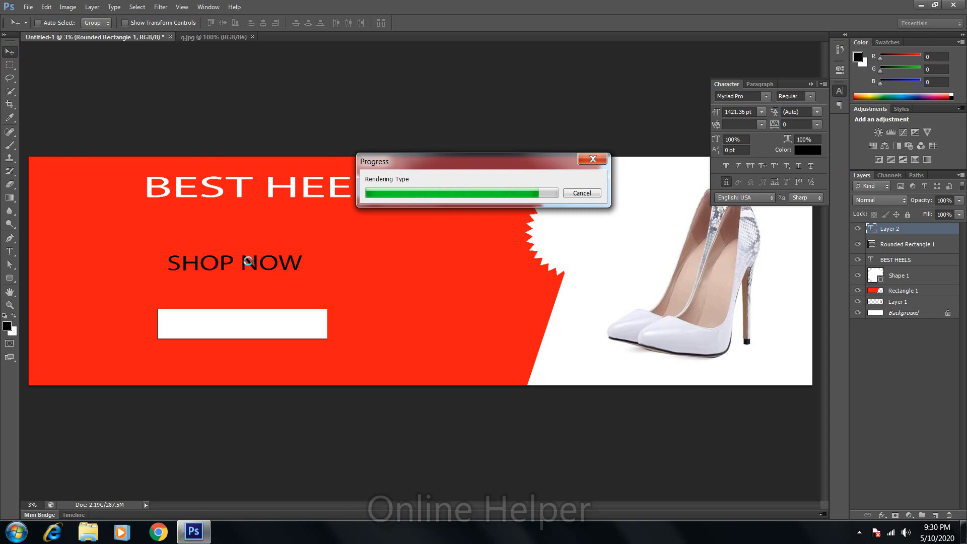
{"action": "left_click_drag", "start_coordinate": [242, 277], "coordinate": [247, 339]}
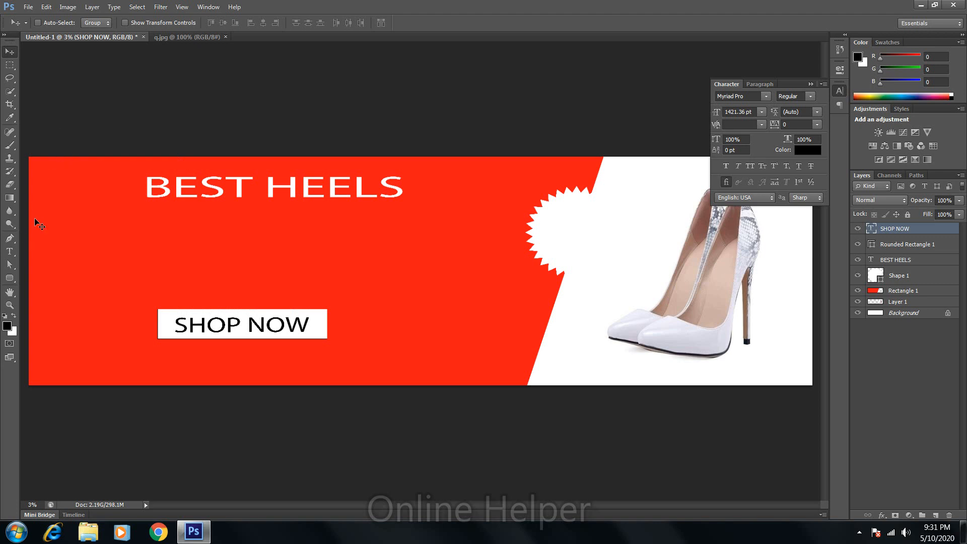
Add the two-line text 50% OFF at 1298.81 pt in the middle of the red panel.
{"action": "key", "text": "t"}
{"action": "left_click", "coordinate": [174, 242]}
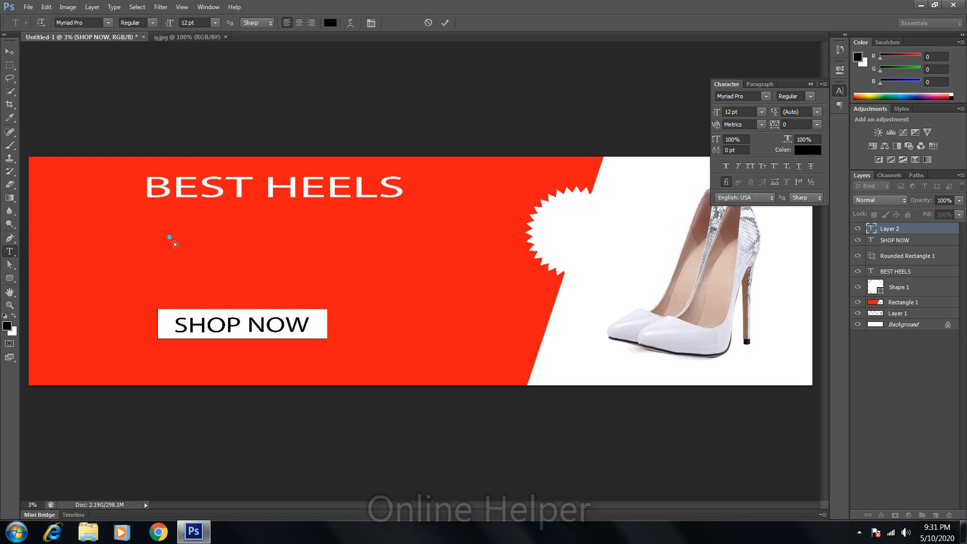
{"action": "left_click_drag", "start_coordinate": [169, 239], "coordinate": [202, 267]}
{"action": "type", "text": "50"}
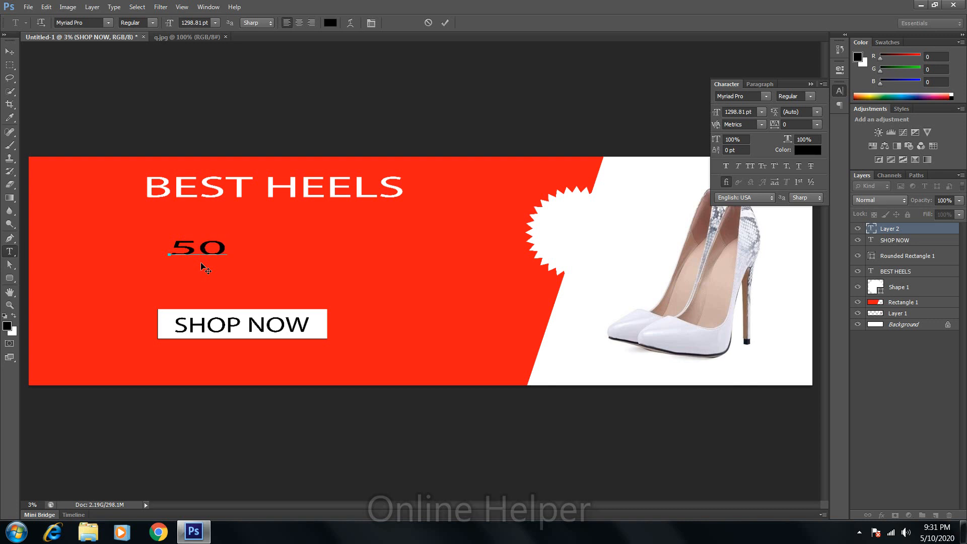
{"action": "type", "text": "%"}
{"action": "key", "text": "Return"}
{"action": "type", "text": "OFF"}
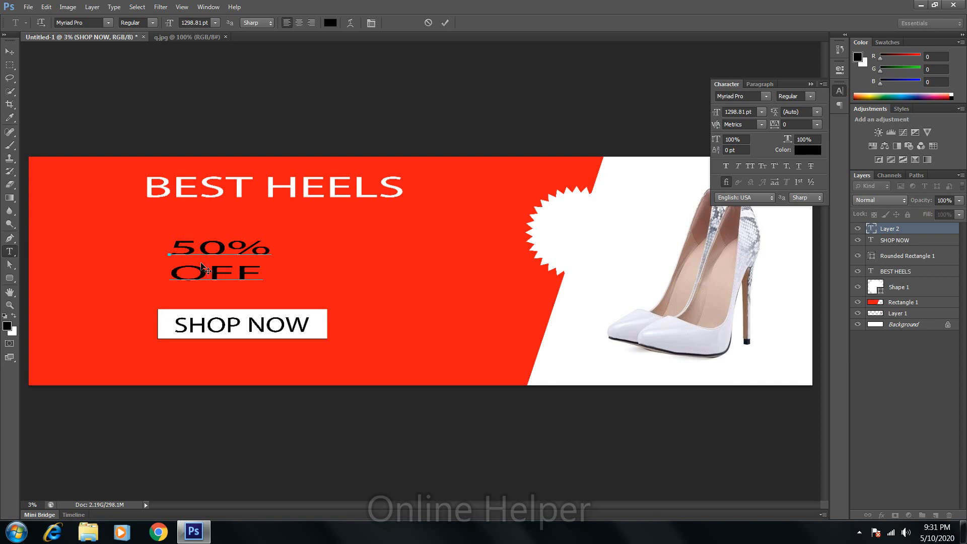
{"action": "type", "text": "ER"}
{"action": "key", "text": "BackSpace"}
{"action": "key", "text": "BackSpace"}
Shrink the 50% OFF text to 851.92 pt with Free Transform and centre it on the white seal badge.
{"action": "key", "text": "ctrl+t"}
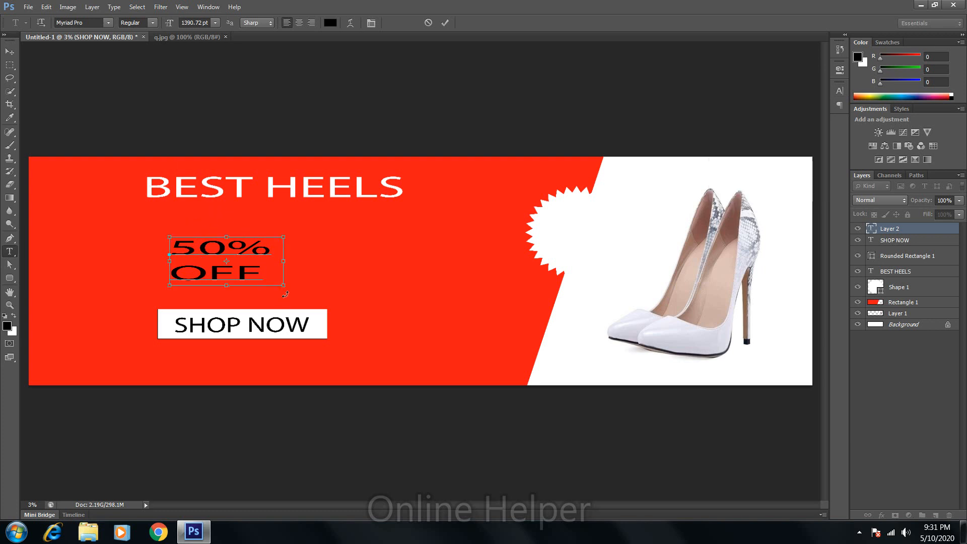
{"action": "left_click_drag", "start_coordinate": [283, 285], "coordinate": [251, 266]}
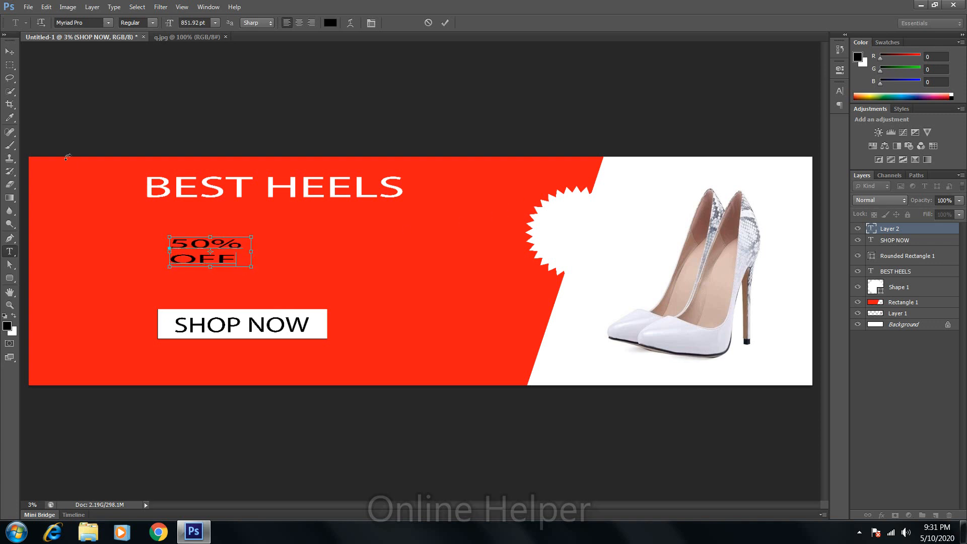
{"action": "left_click", "coordinate": [10, 53]}
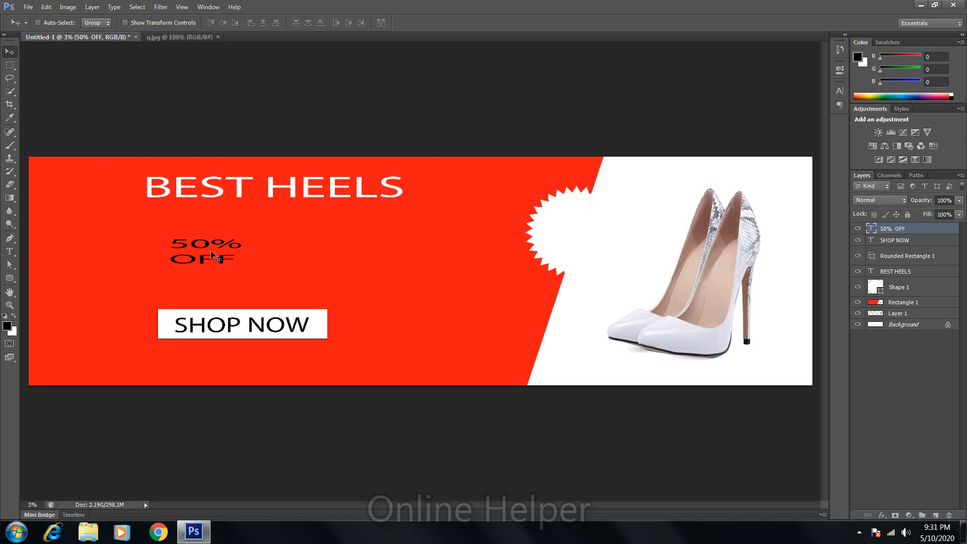
{"action": "left_click_drag", "start_coordinate": [216, 257], "coordinate": [568, 225]}
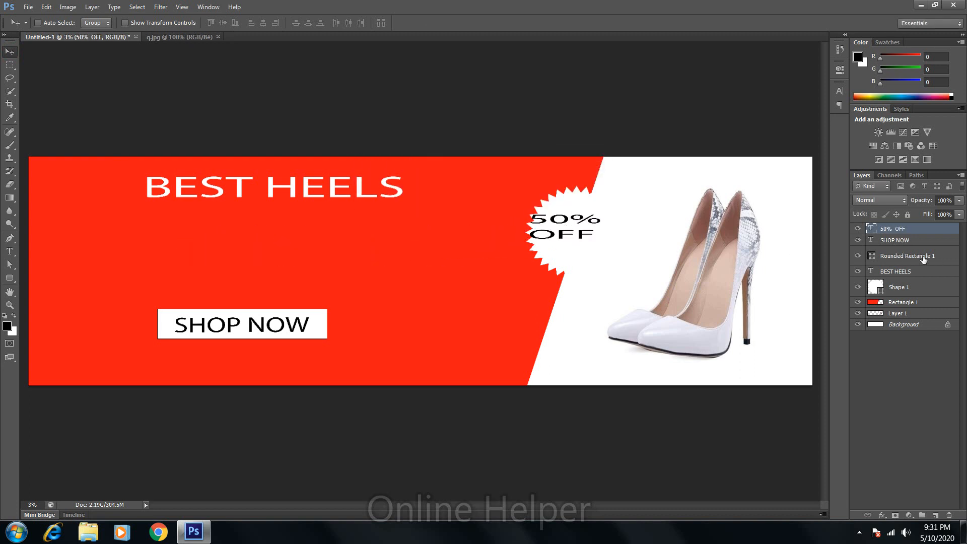
{"action": "left_click", "coordinate": [913, 290]}
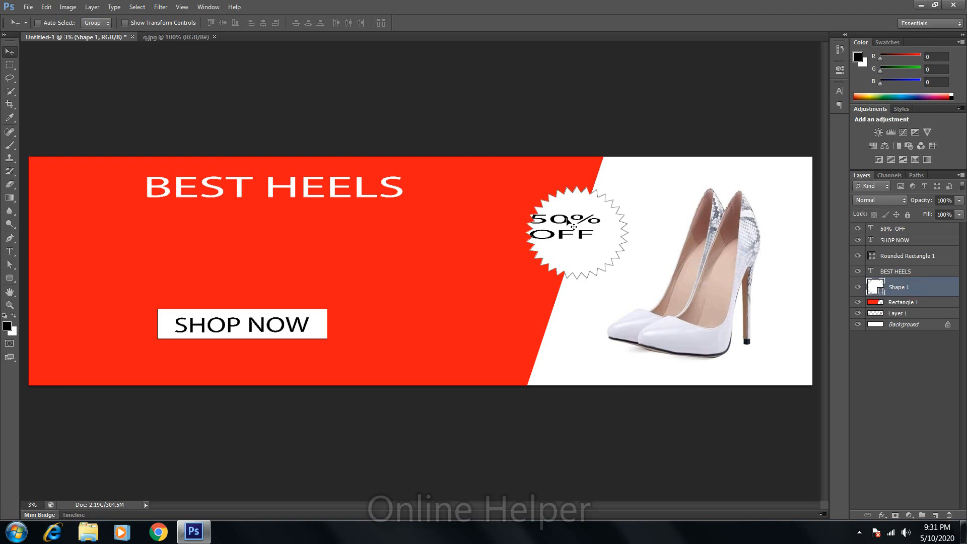
{"action": "left_click", "coordinate": [894, 229]}
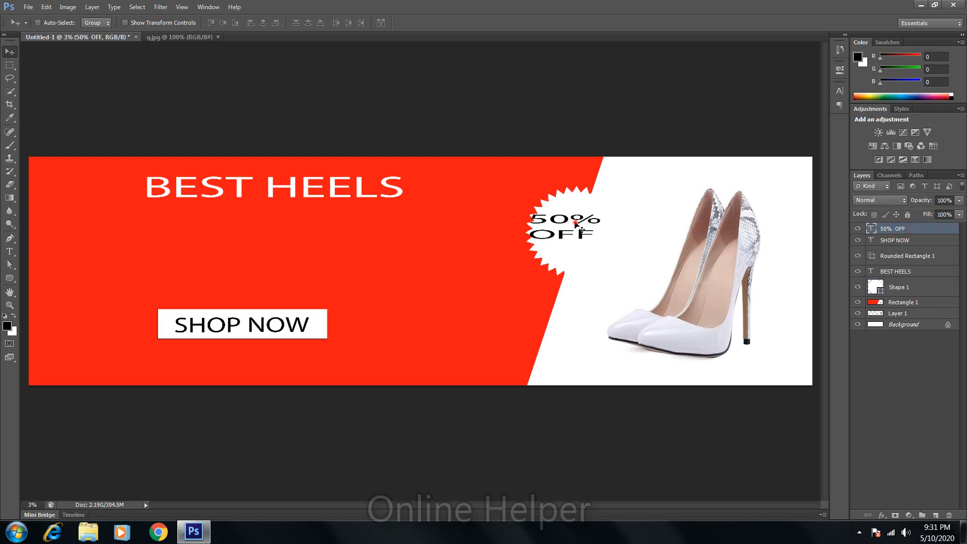
{"action": "left_click_drag", "start_coordinate": [578, 222], "coordinate": [589, 227]}
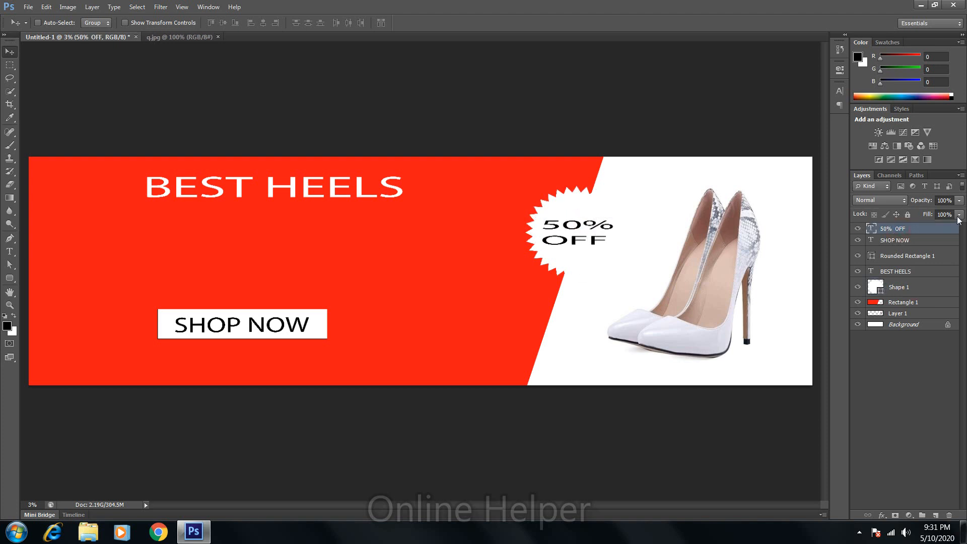
{"action": "left_click", "coordinate": [895, 241]}
{"action": "left_click", "coordinate": [905, 256]}
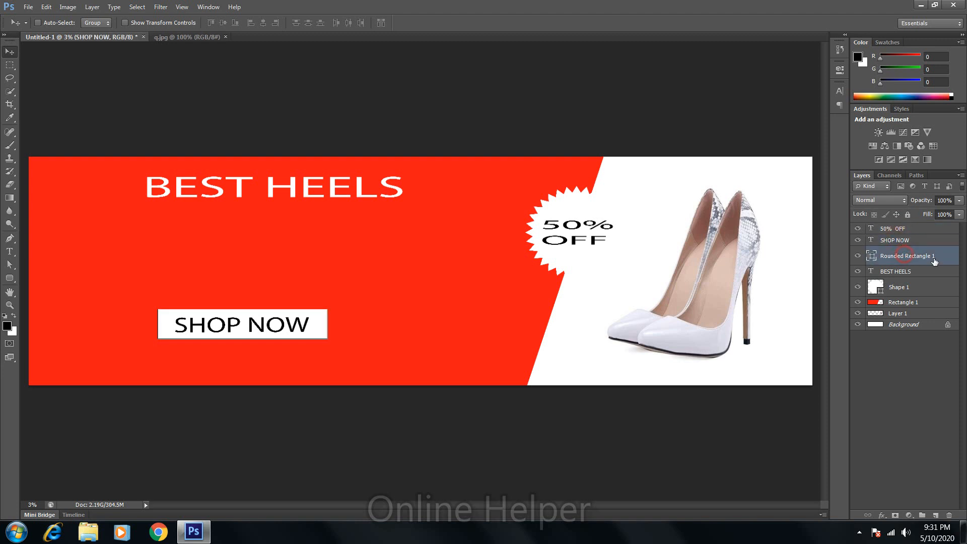
{"action": "left_click", "coordinate": [890, 287]}
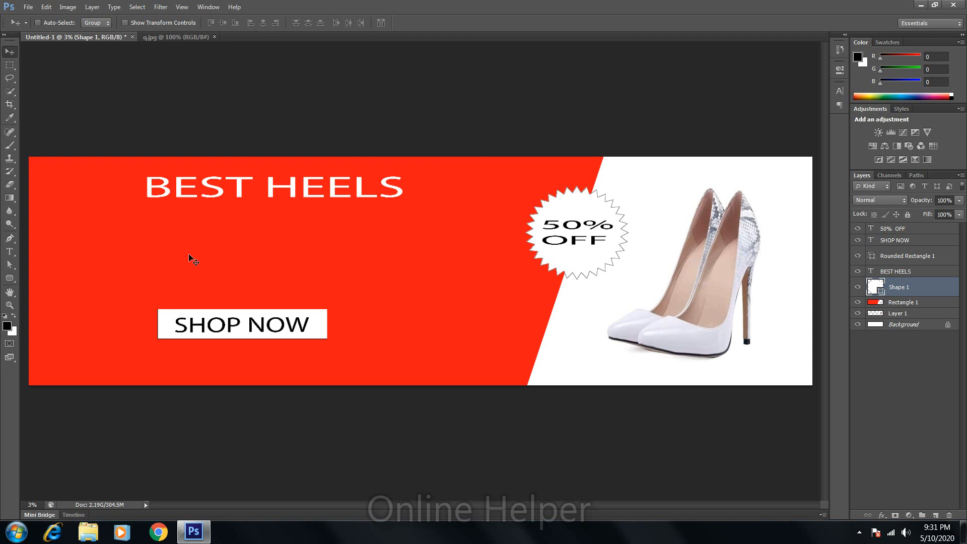
{"action": "left_click", "coordinate": [10, 252]}
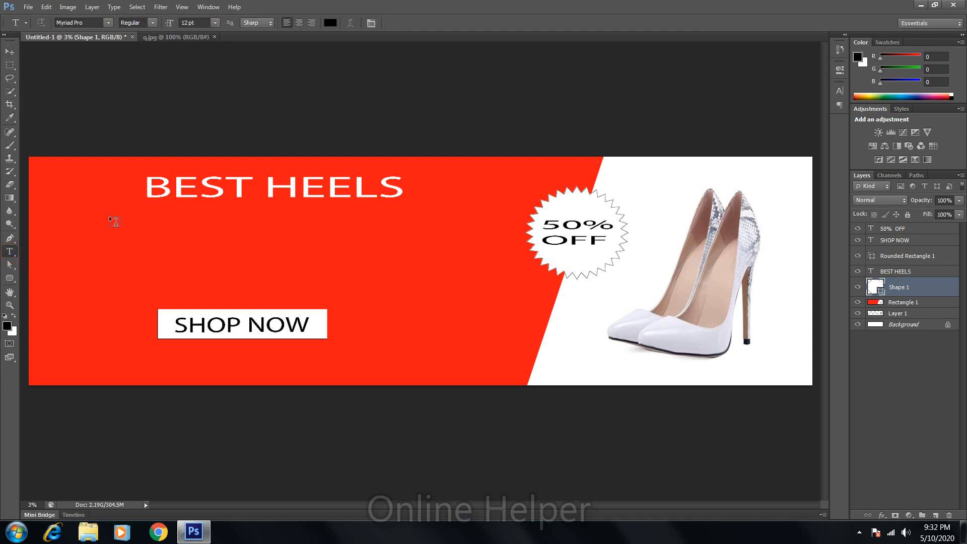
{"action": "left_click_drag", "start_coordinate": [129, 210], "coordinate": [400, 270]}
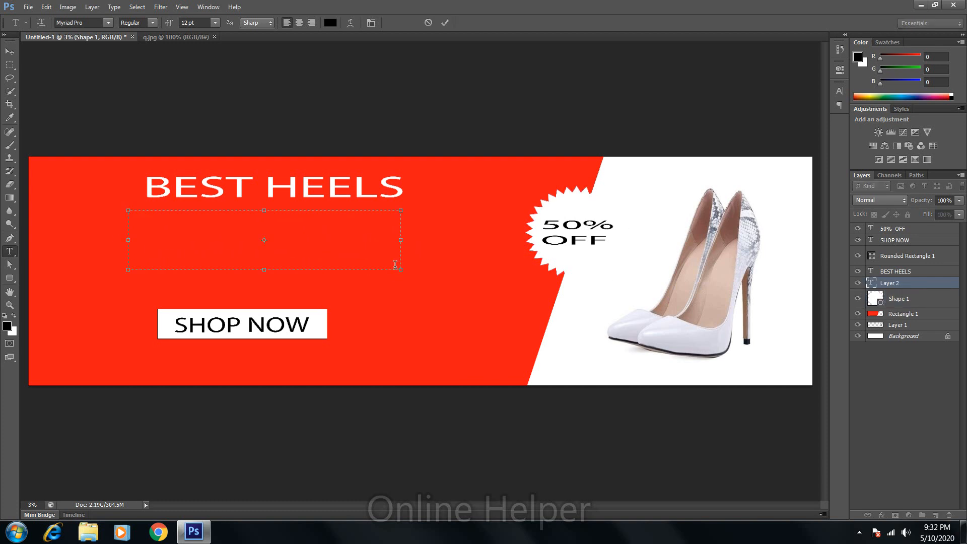
{"action": "key", "text": "Escape"}
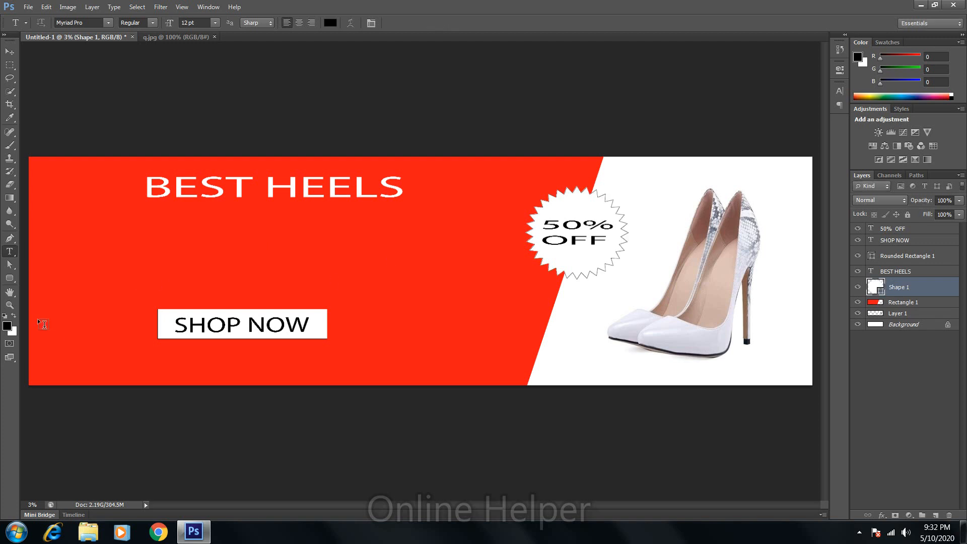
Add the two-line text LEARN MORE ABOUTE at 961.79 pt and position it below the BEST HEELS heading.
{"action": "left_click", "coordinate": [152, 223]}
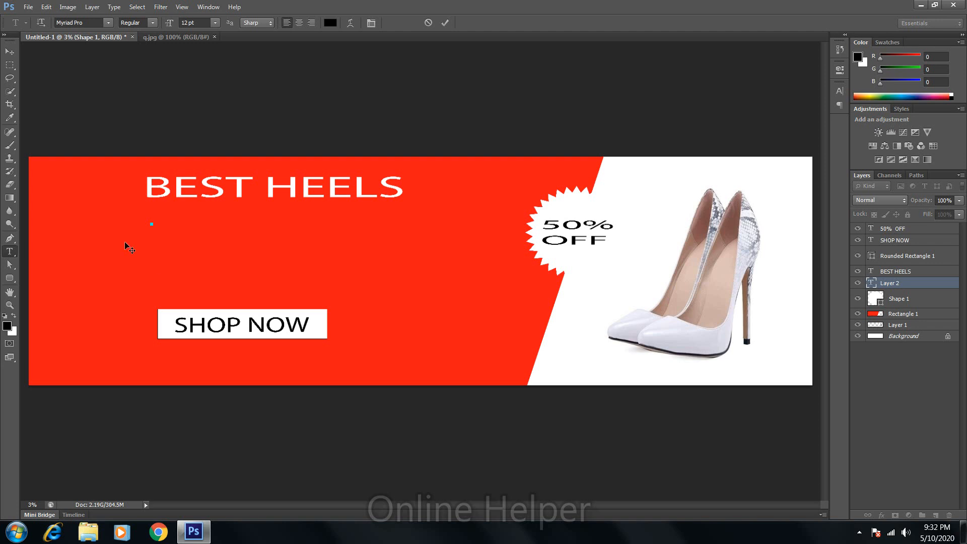
{"action": "left_click_drag", "start_coordinate": [152, 224], "coordinate": [288, 266]}
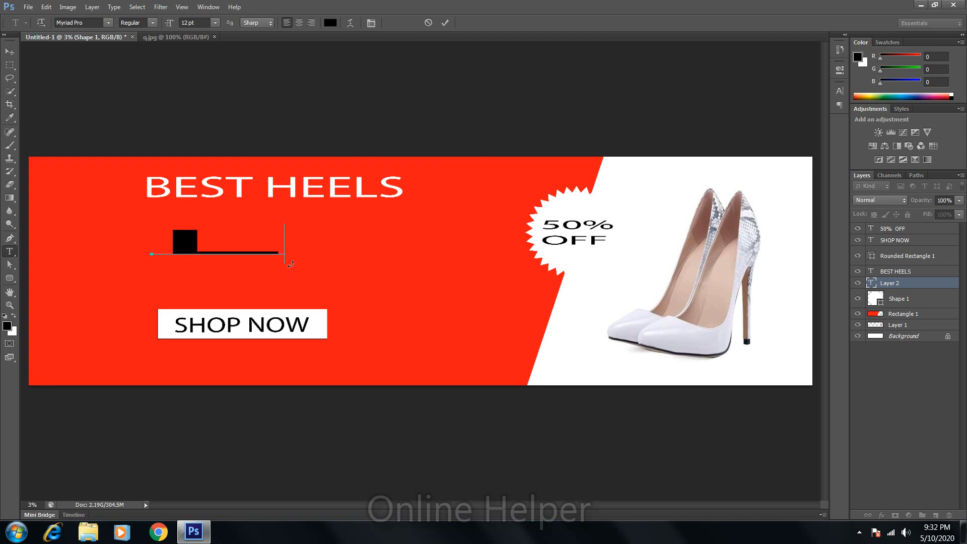
{"action": "left_click_drag", "start_coordinate": [285, 262], "coordinate": [168, 241]}
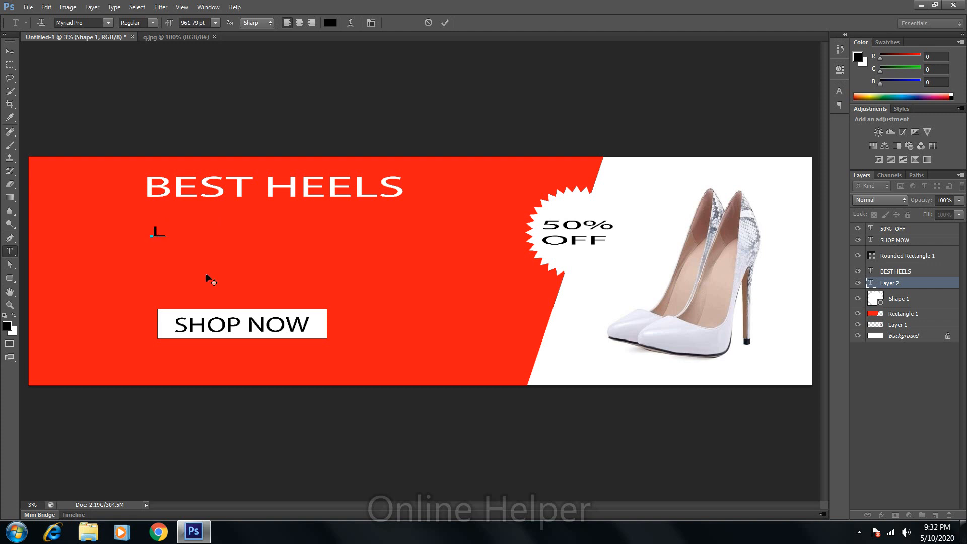
{"action": "type", "text": "LEARN MO"}
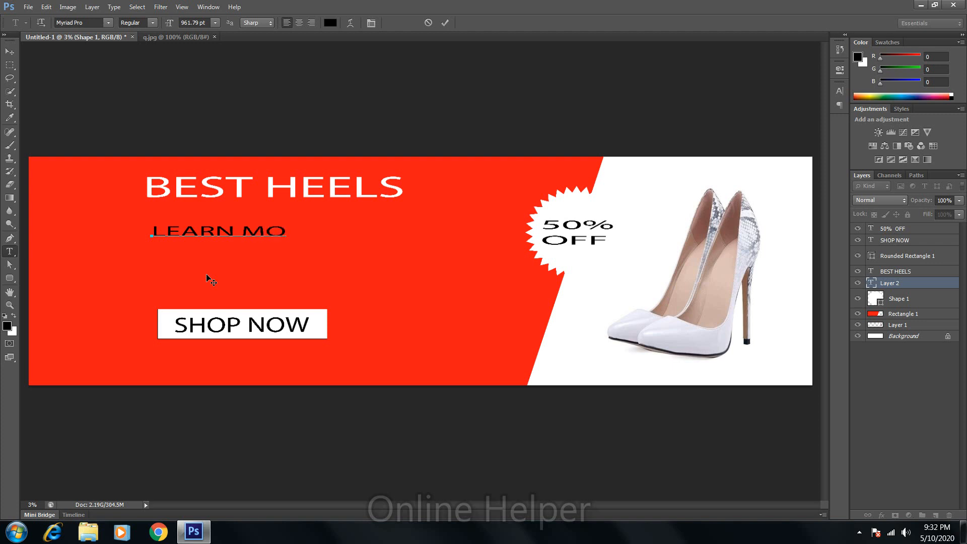
{"action": "type", "text": "RE"}
{"action": "key", "text": "Return"}
{"action": "type", "text": "ABO"}
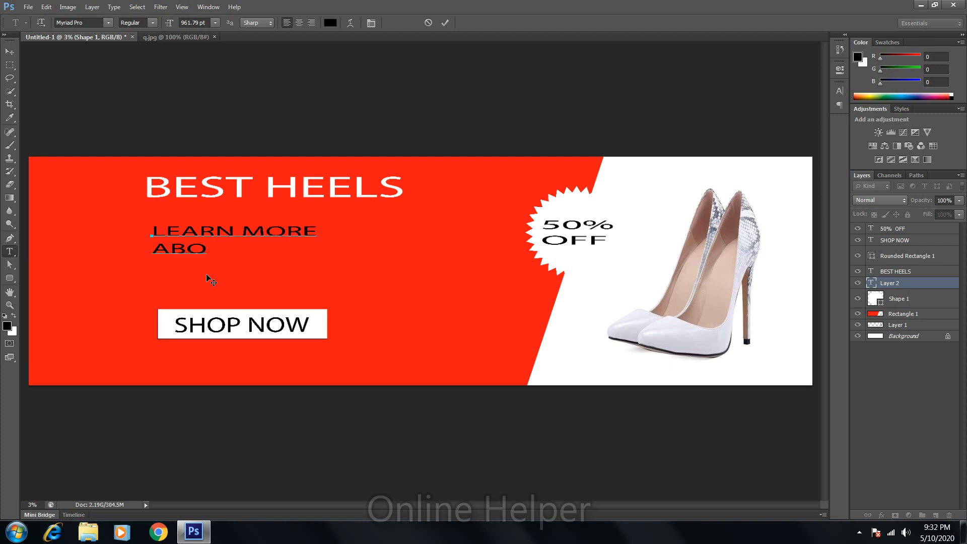
{"action": "type", "text": "UTE"}
{"action": "left_click", "coordinate": [9, 51]}
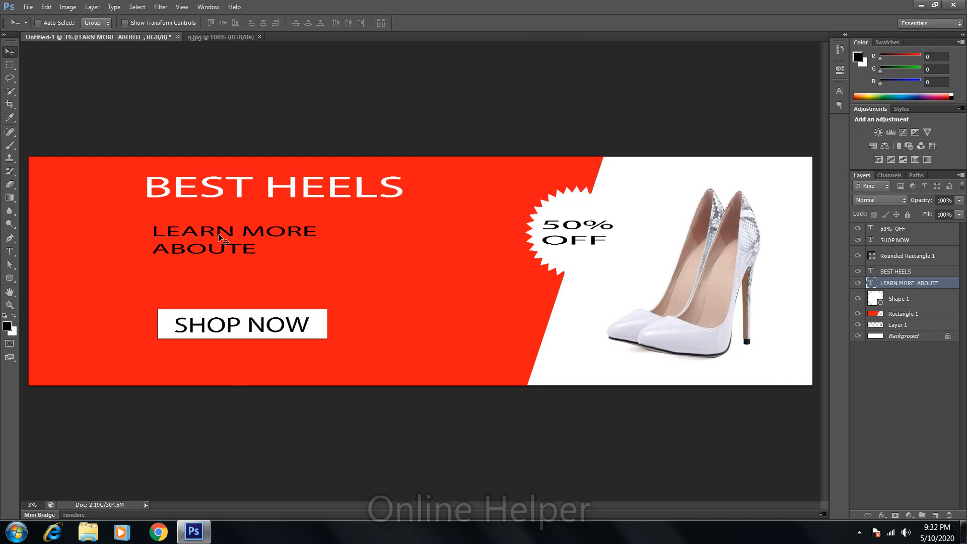
{"action": "left_click_drag", "start_coordinate": [220, 237], "coordinate": [245, 239]}
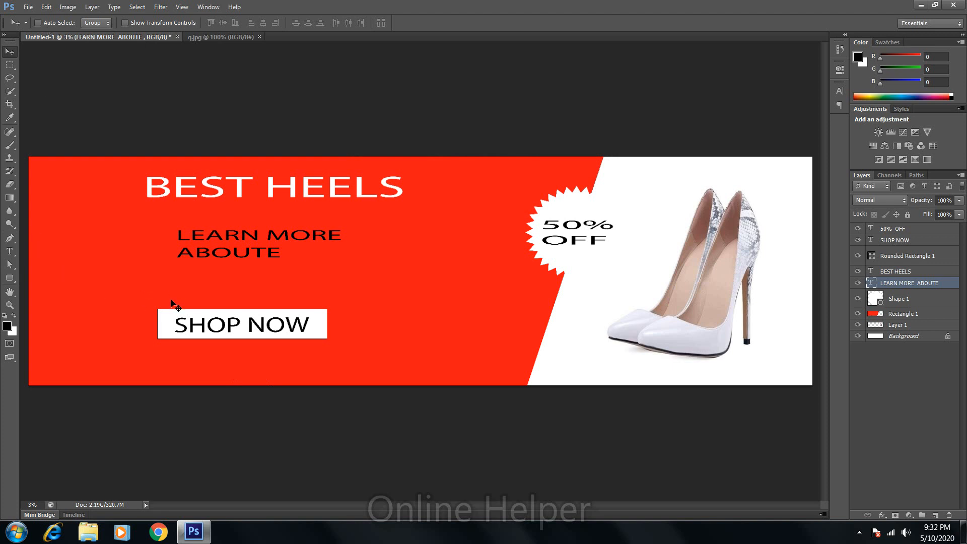
{"action": "key", "text": "t"}
{"action": "left_click", "coordinate": [180, 357]}
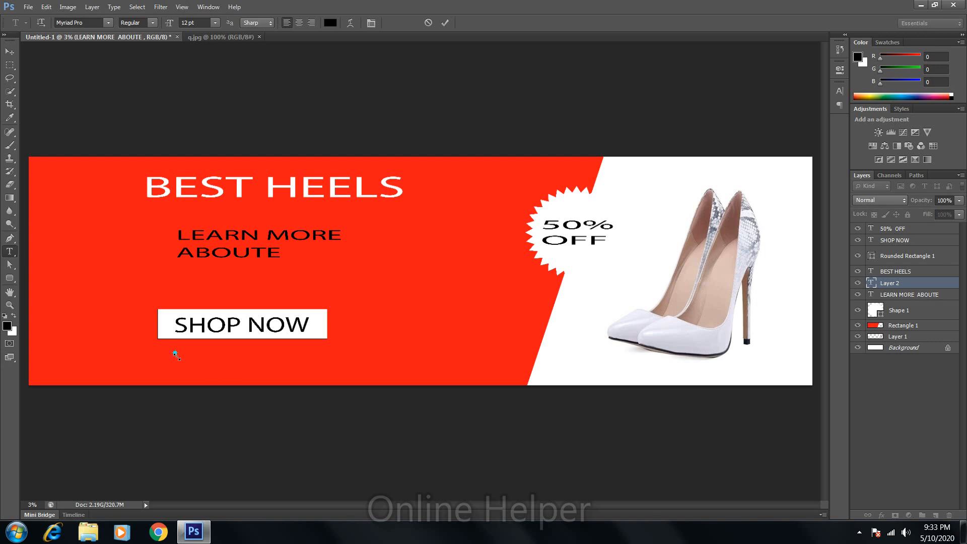
{"action": "left_click_drag", "start_coordinate": [175, 355], "coordinate": [205, 364]}
{"action": "type", "text": "ww"}
{"action": "type", "text": "ur"}
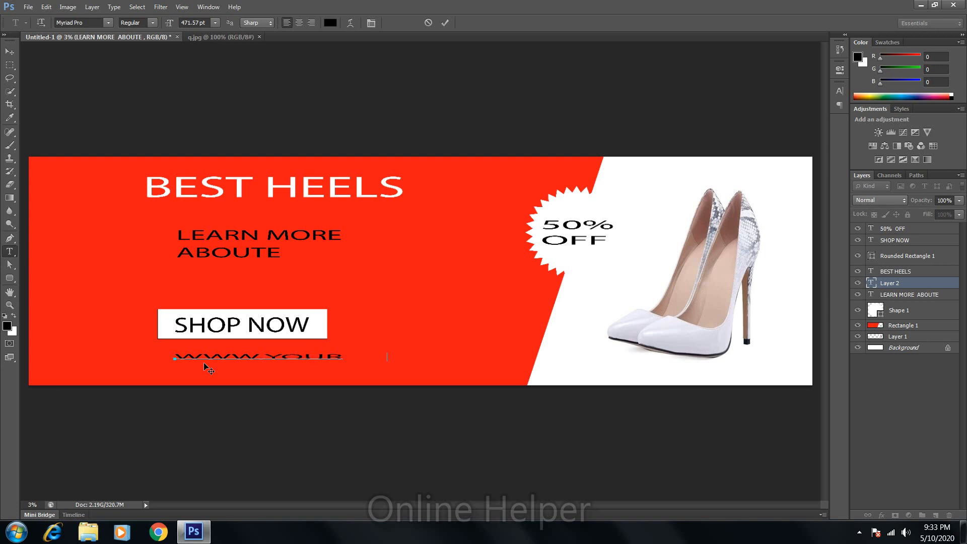
{"action": "type", "text": "webn"}
{"action": "key", "text": "BackSpace"}
{"action": "key", "text": "BackSpace"}
{"action": "type", "text": "b.com"}
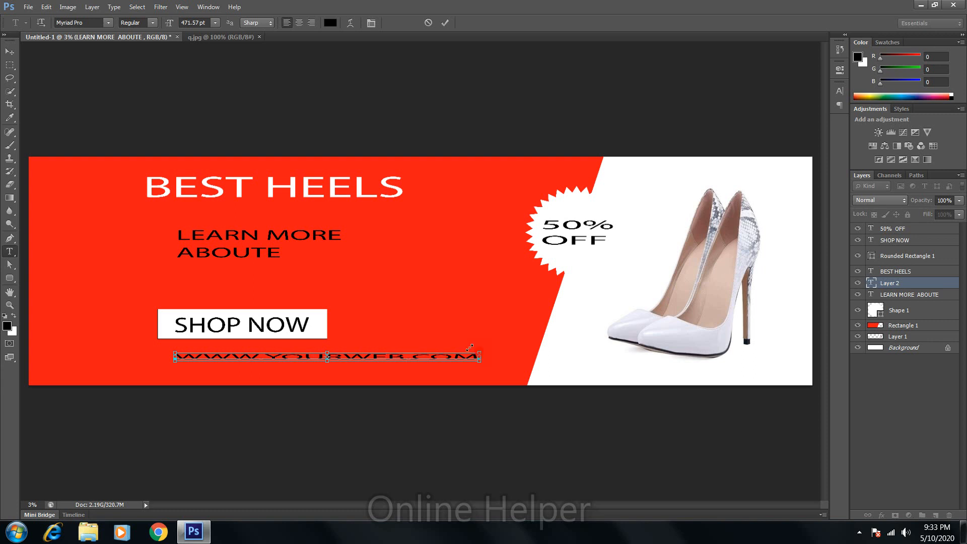
Make the web address text narrower and taller, and position it just beneath the SHOP NOW button.
{"action": "left_click_drag", "start_coordinate": [479, 353], "coordinate": [318, 341]}
{"action": "left_click", "coordinate": [9, 51]}
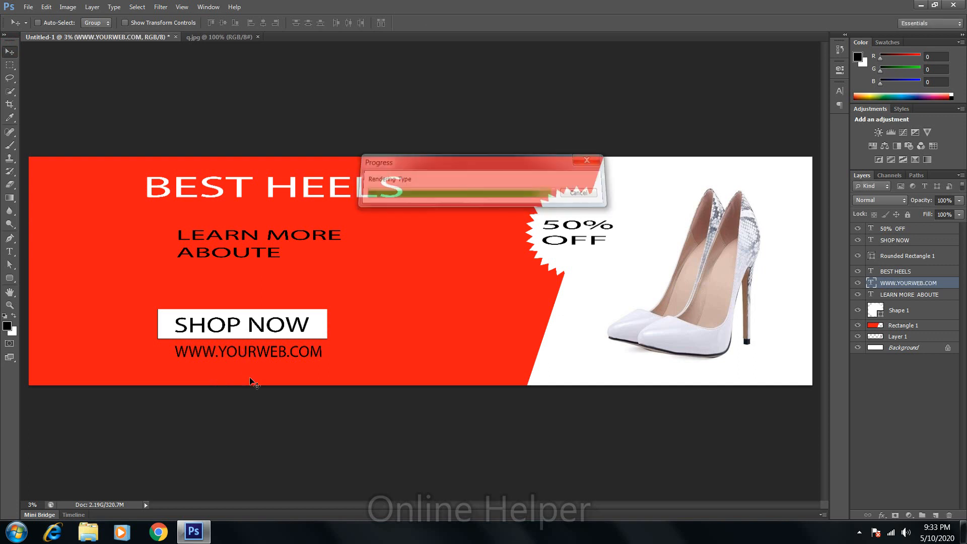
{"action": "left_click_drag", "start_coordinate": [236, 352], "coordinate": [237, 355]}
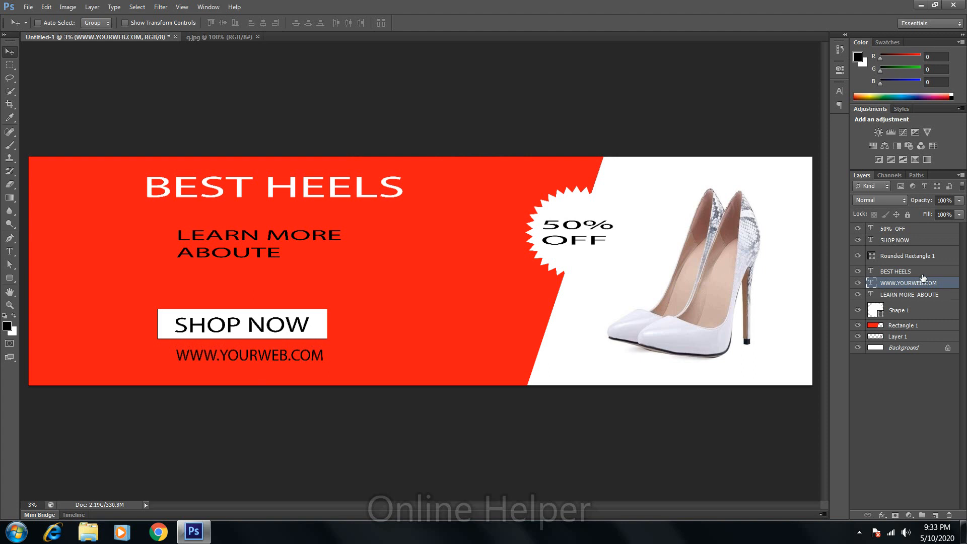
Select the seal badge's shape layer.
{"action": "left_click", "coordinate": [899, 309]}
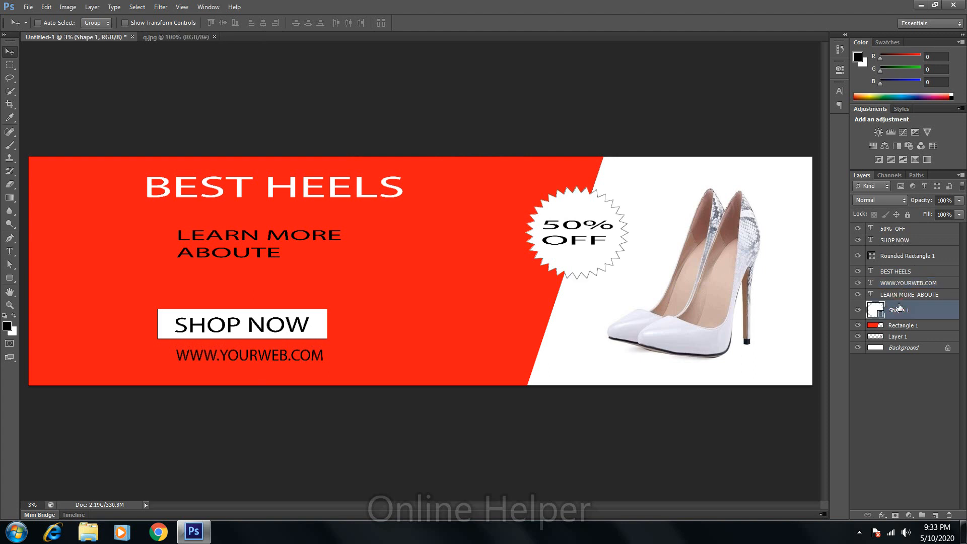